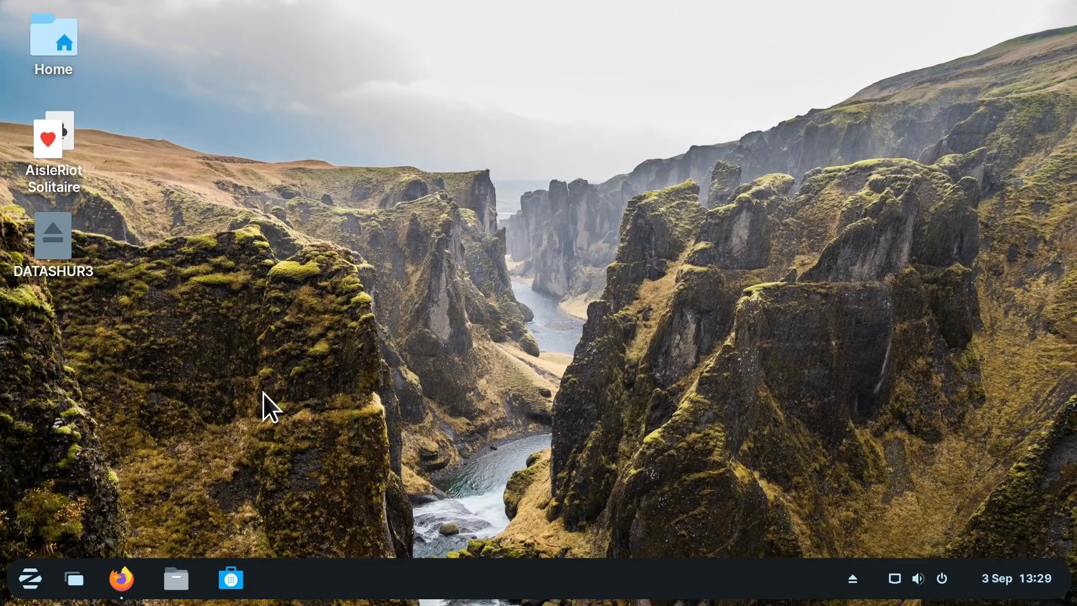
Return to Firefox and scroll the Windows 365 announcement to its REDMOND, Wash. opening paragraph
left_click(123, 580)
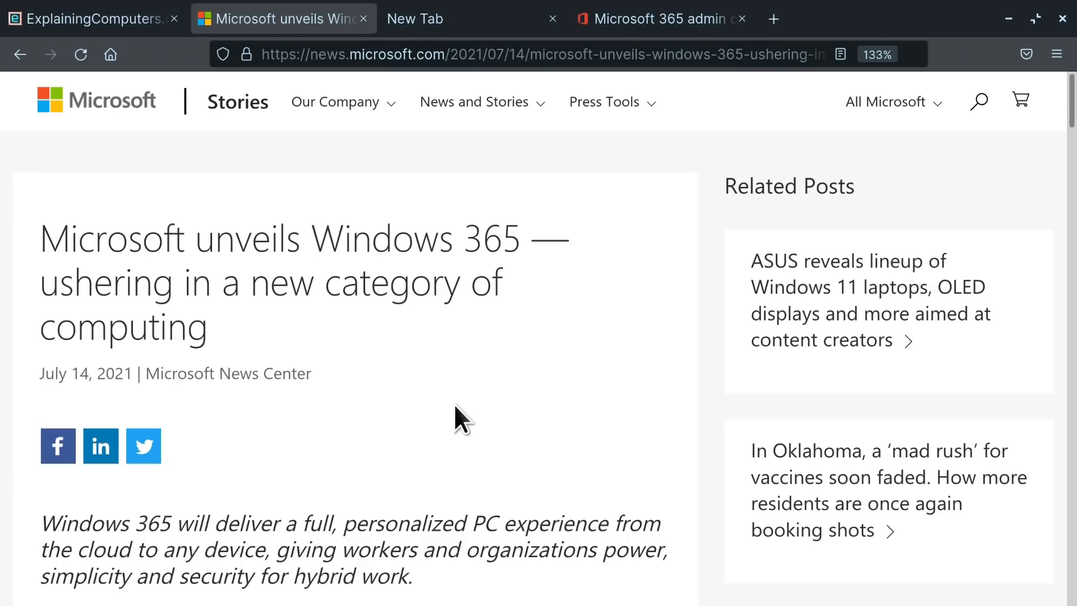
scroll(455, 405, "down", 6)
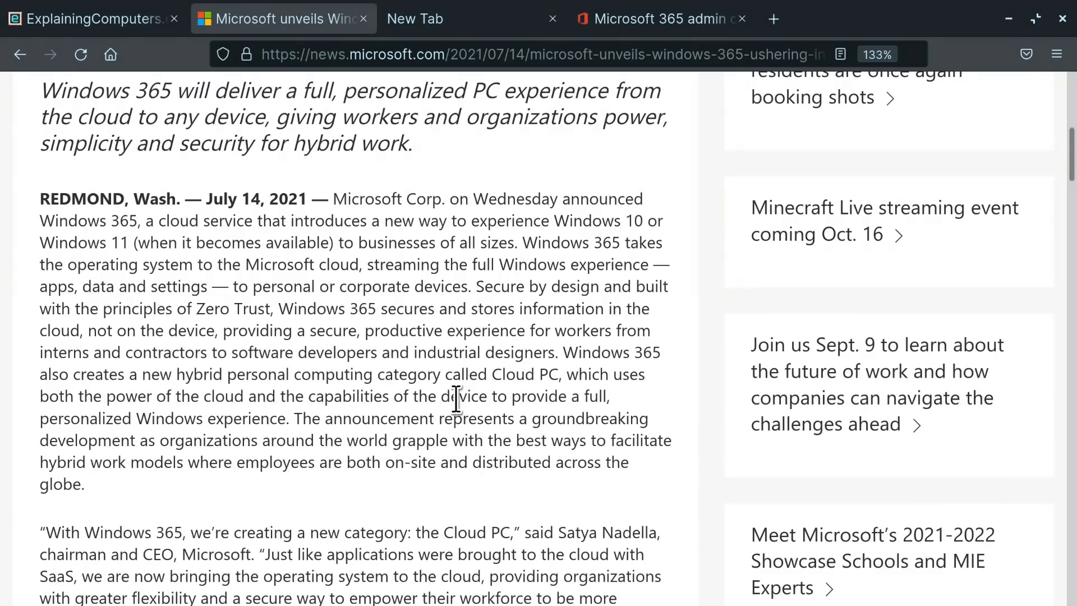
Load windows365.microsoft.com in the new tab and sign in with the already signed-in account
left_click(459, 21)
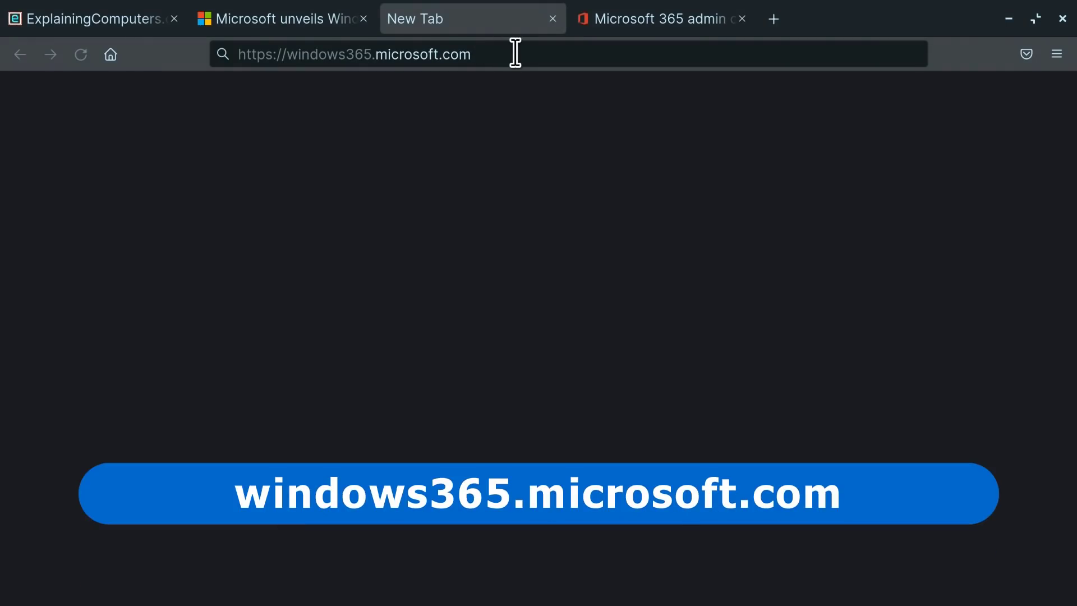
key("Return")
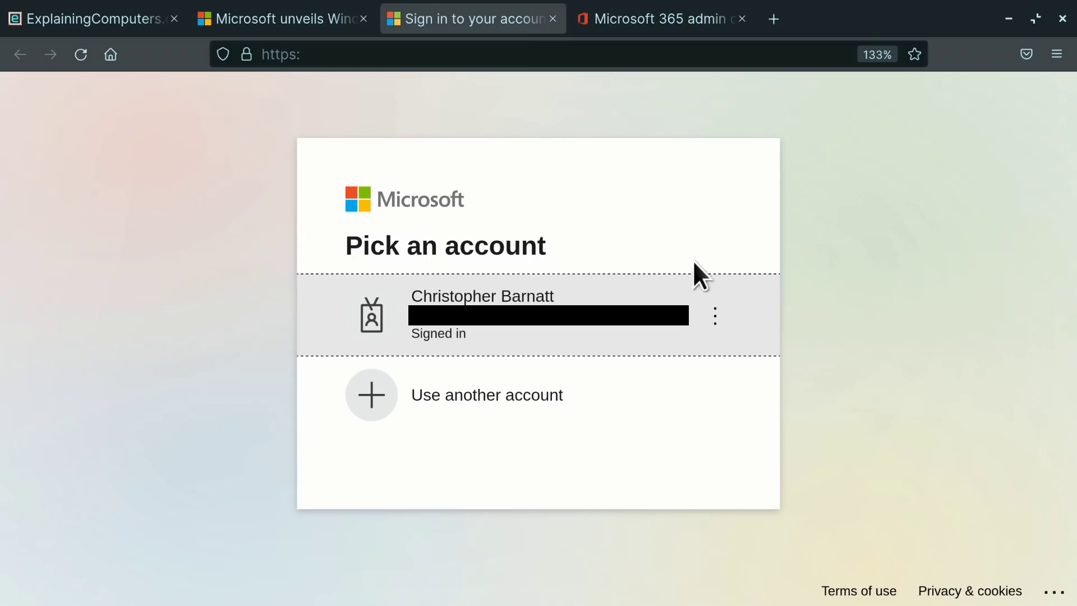
left_click(666, 293)
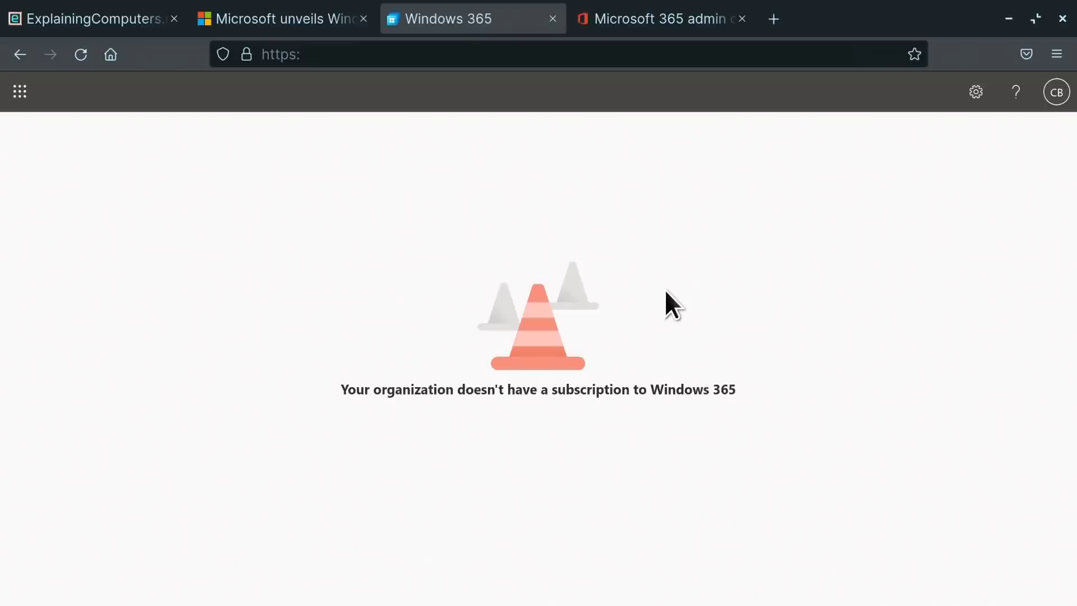
Scroll Purchase services to Windows 365 Business (from £20.50) and Hybrid Benefit (from £17.00) offerings
left_click(642, 20)
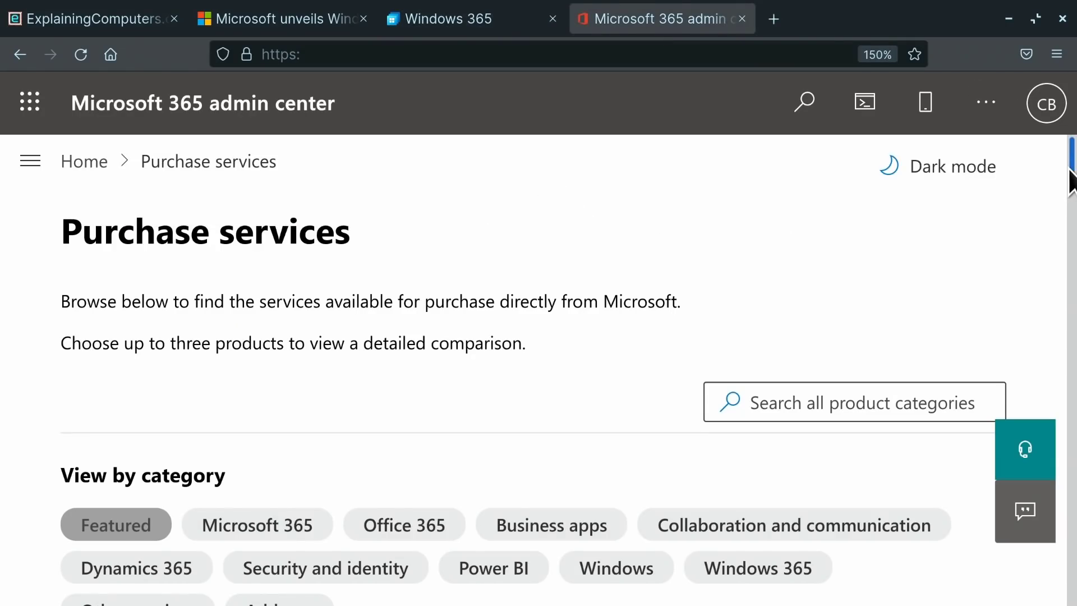
scroll(1070, 185, "down", 3)
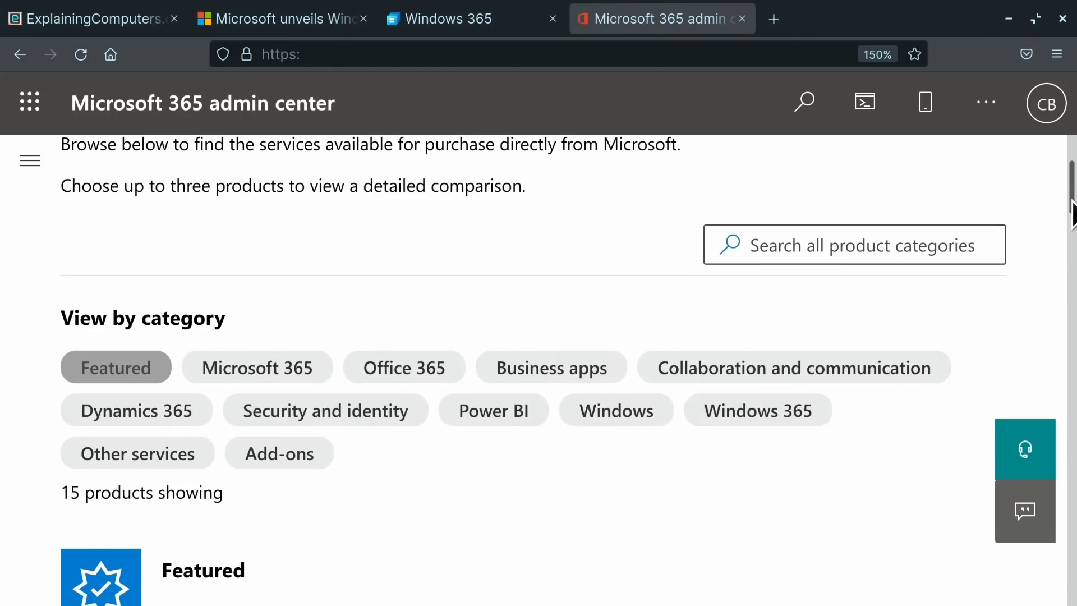
scroll(1071, 227, "down", 2)
left_click_drag(1071, 227, 1071, 266)
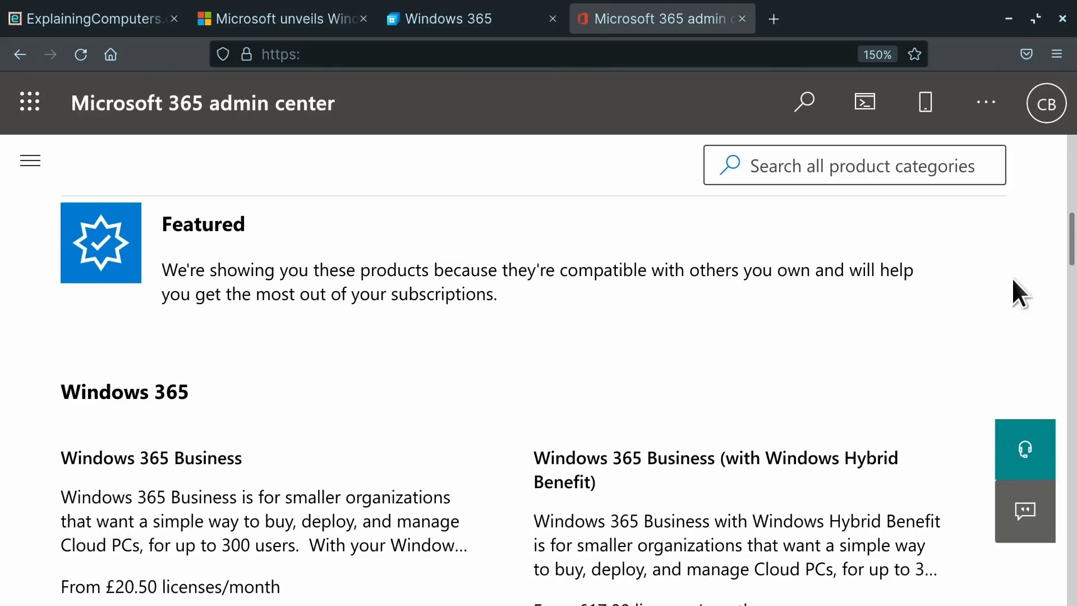
left_click_drag(1069, 250, 1067, 280)
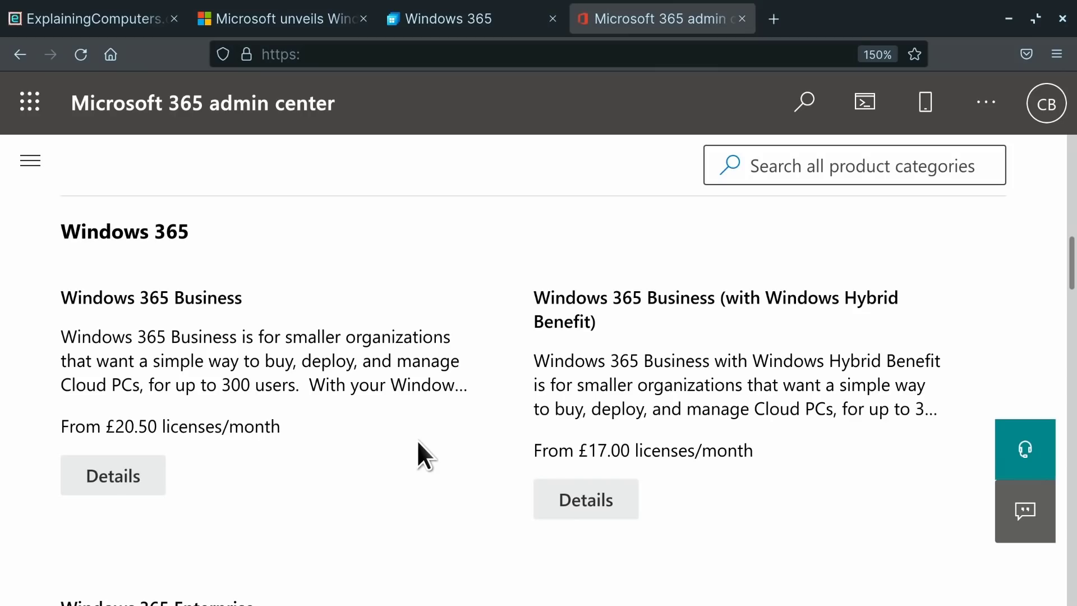
left_click(1069, 306)
left_click_drag(1069, 300, 1063, 272)
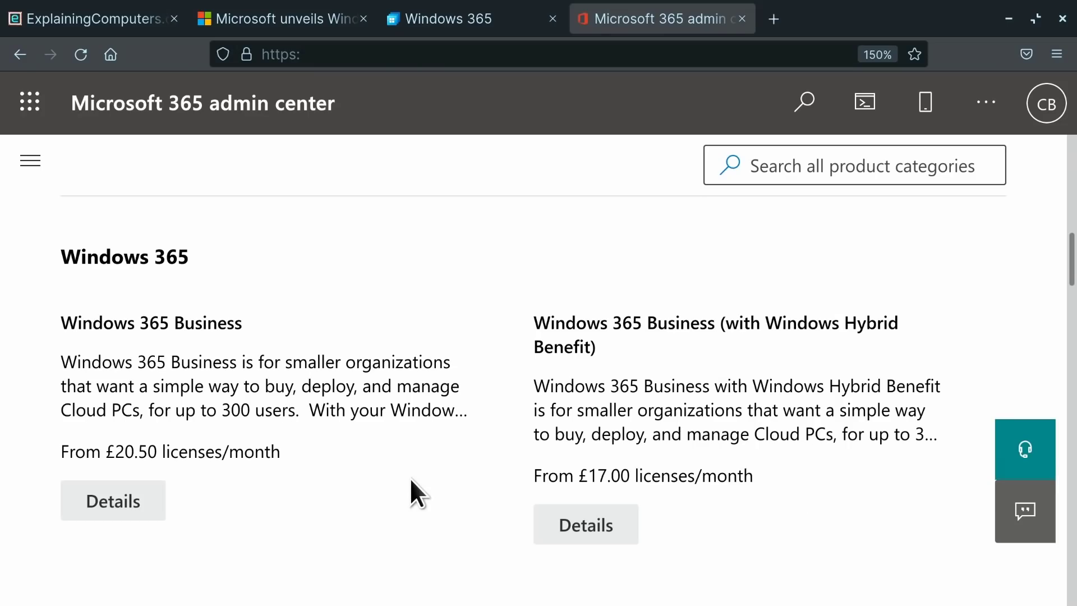
Open the Windows 365 Business details and browse the Select a plan list without choosing
left_click(117, 508)
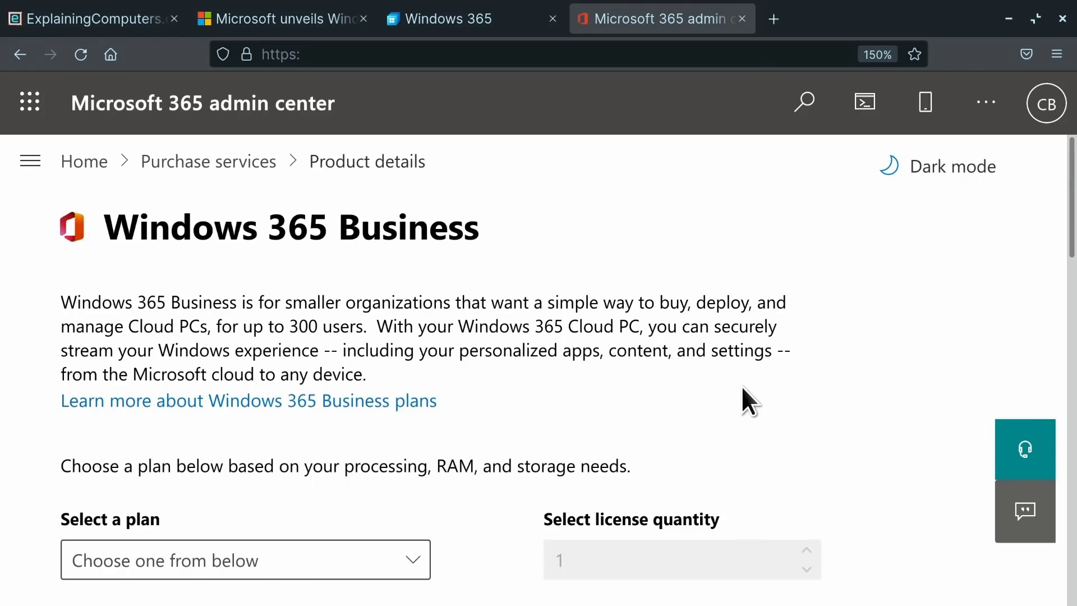
scroll(1067, 241, "down", 3)
left_click_drag(1067, 261, 1054, 300)
left_click(420, 289)
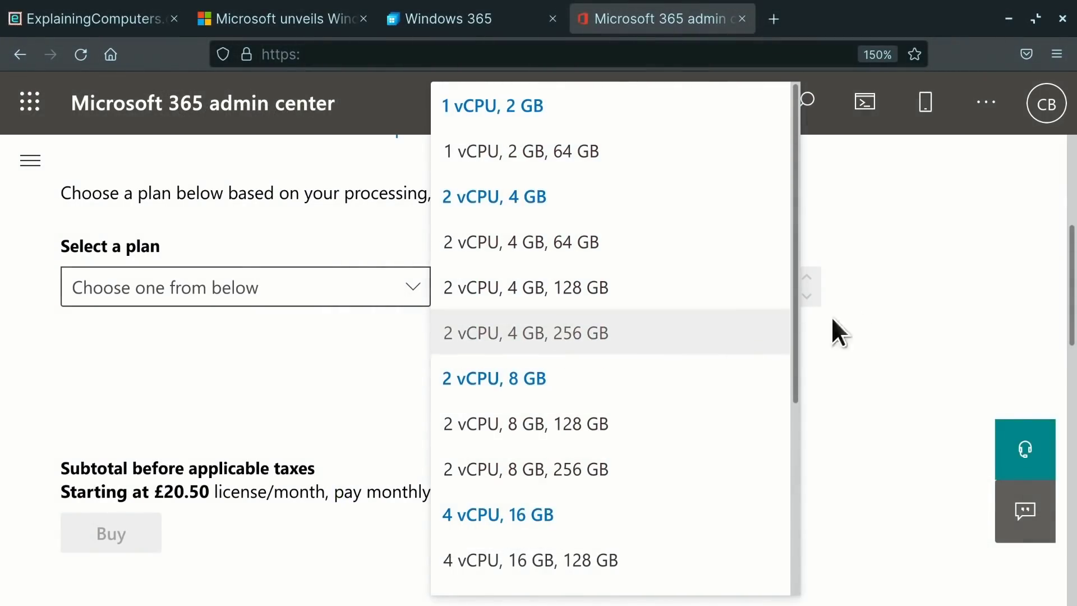
left_click(833, 319)
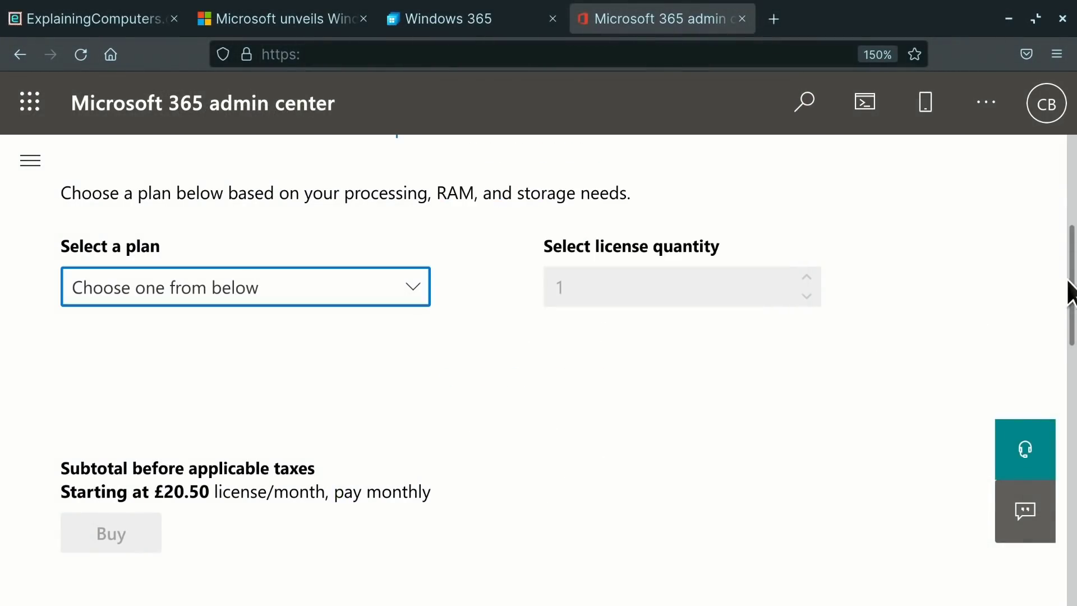
Scroll through the Plans and pricing table up to 8 vCPU, 32 GB, 512 GB at £138.00/month
left_click_drag(1071, 285, 1051, 437)
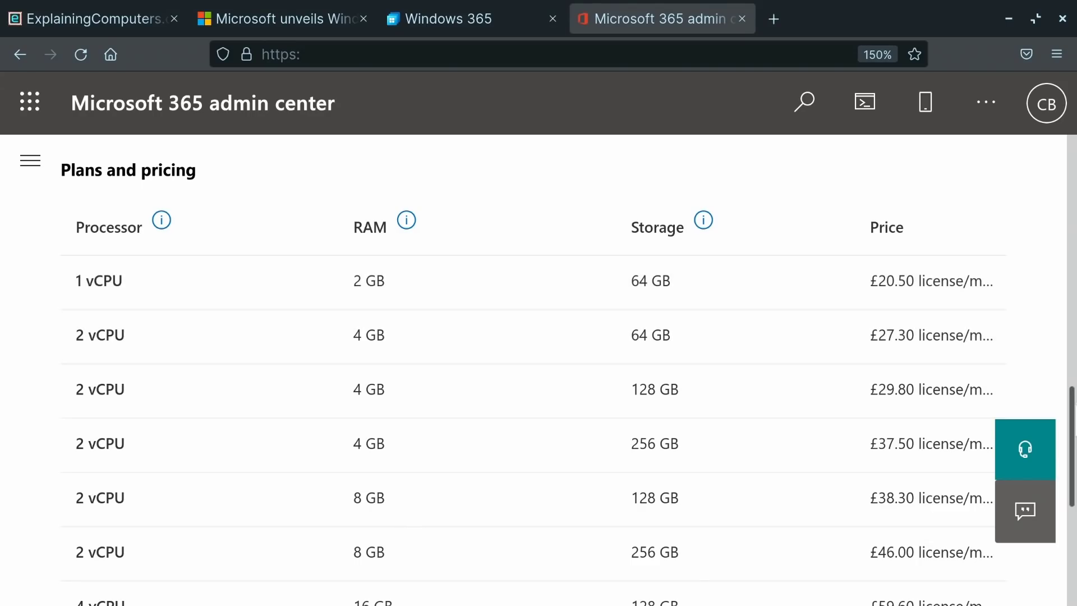
left_click_drag(1072, 435, 1072, 552)
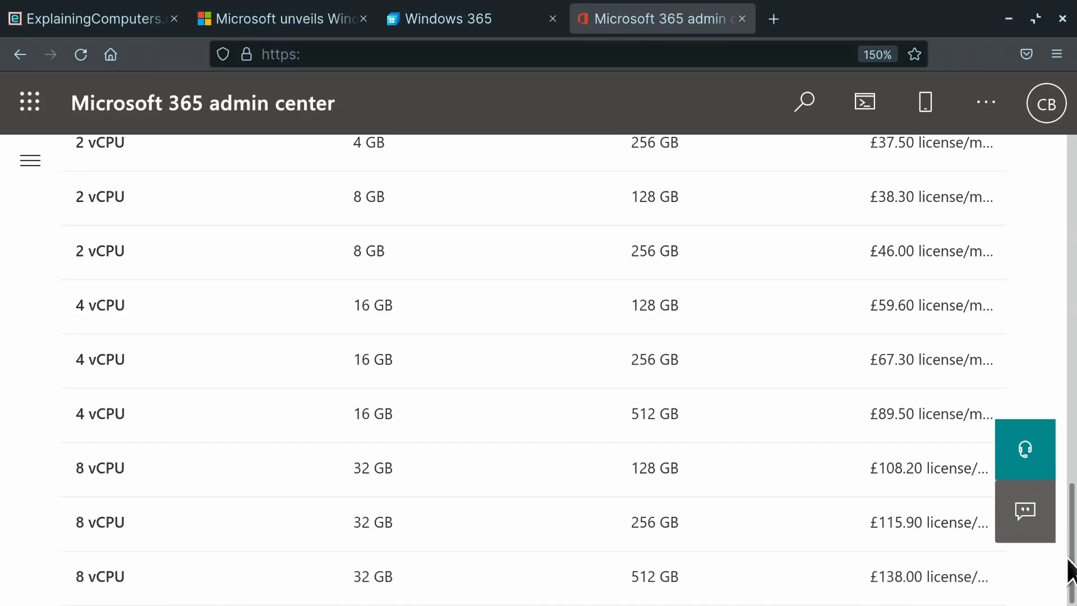
left_click_drag(1071, 533, 1071, 286)
Buy one license of the 2 vCPU, 8 GB, 128 GB plan at £38.30/month
left_click(409, 273)
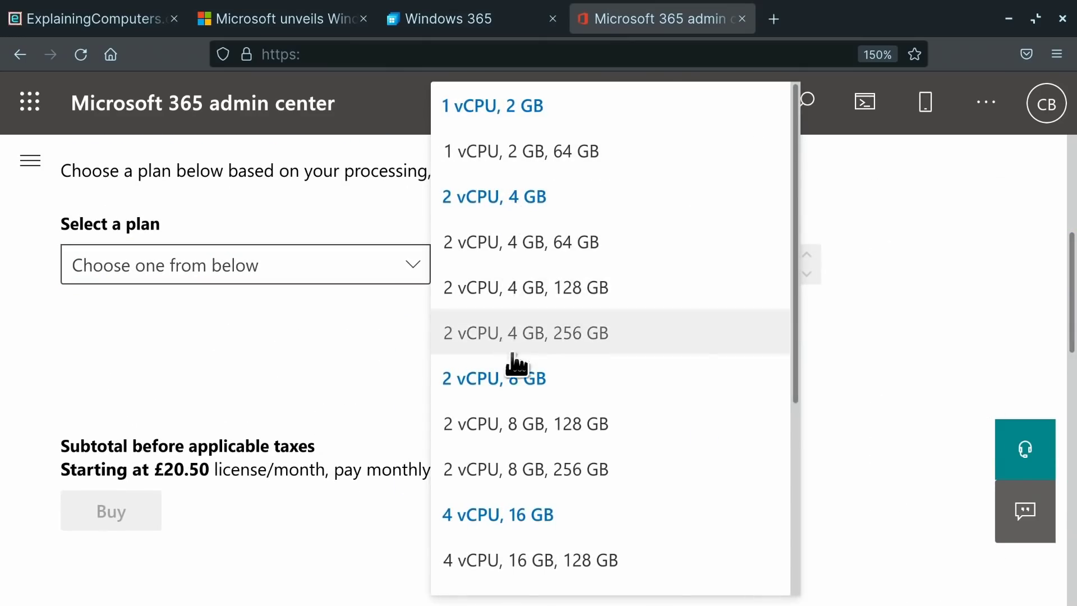
left_click(555, 425)
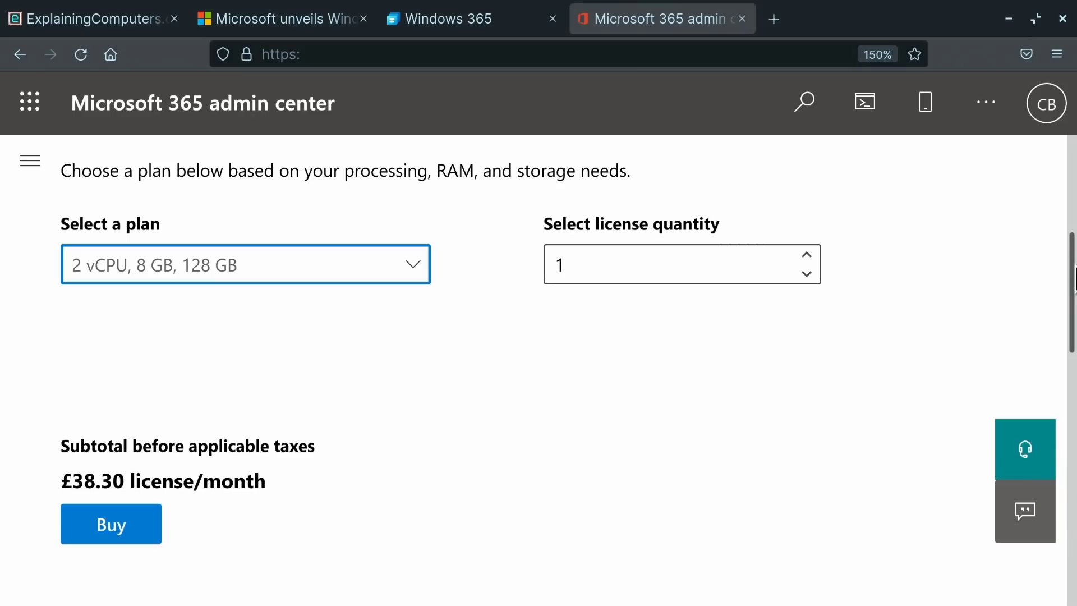
left_click_drag(1072, 274, 1042, 338)
left_click(139, 326)
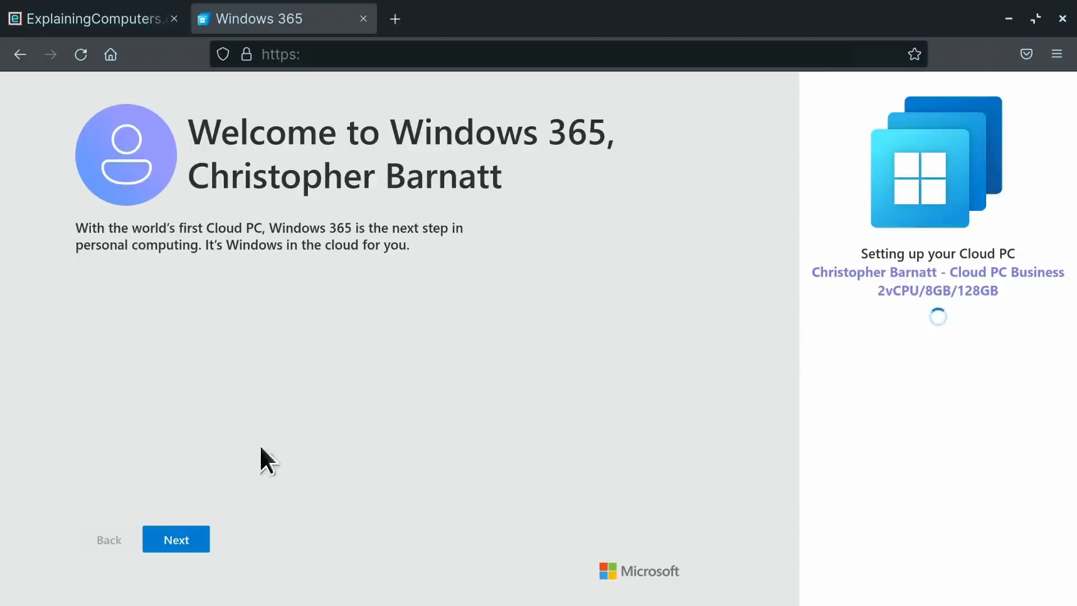
Step through the three welcome pages and Get started to reach the Cloud PC dashboard
left_click(190, 538)
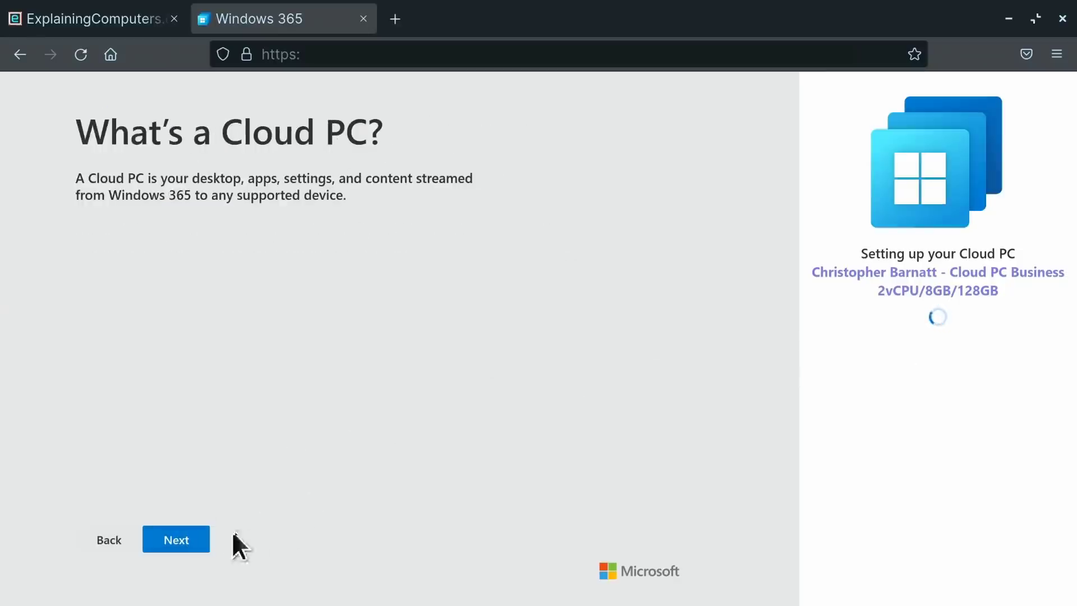
left_click(192, 539)
left_click(191, 539)
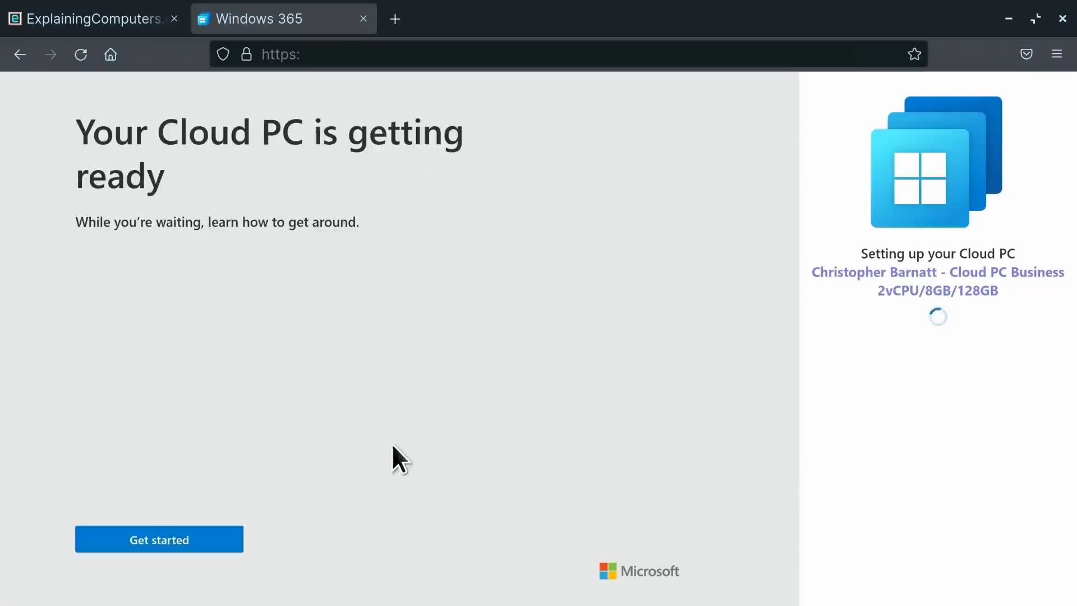
left_click(206, 541)
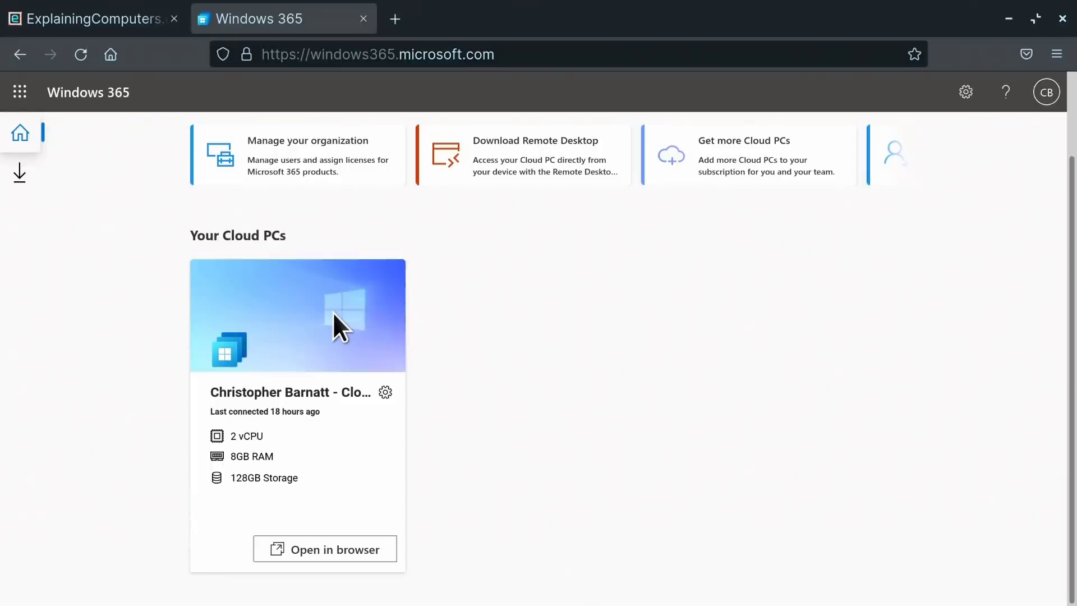
Open the Cloud PC in the browser, allow local resources plus File transfer, and paste the password
left_click(318, 548)
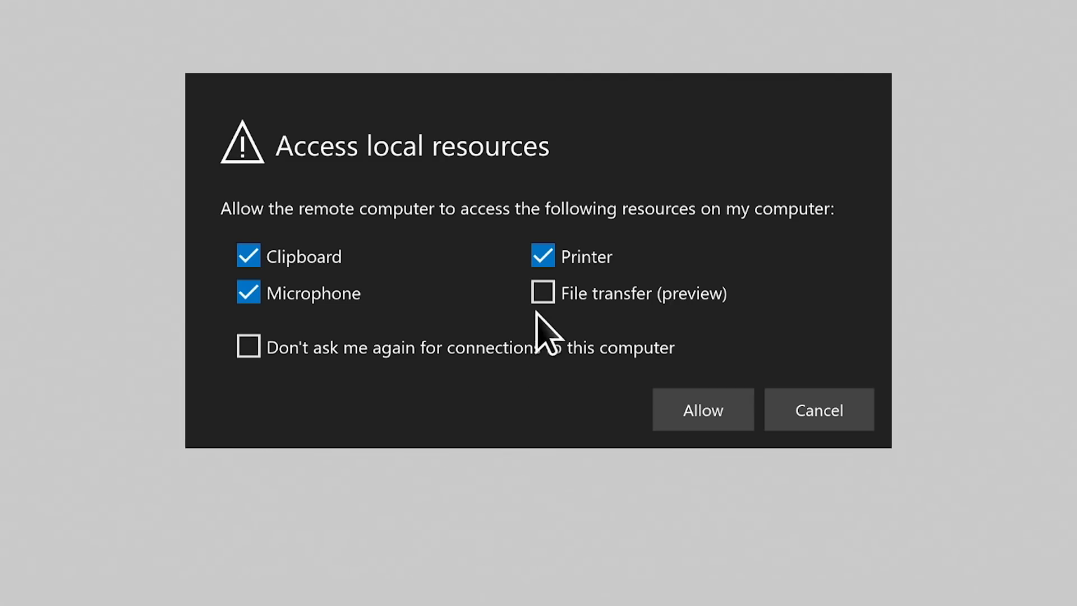
left_click(541, 295)
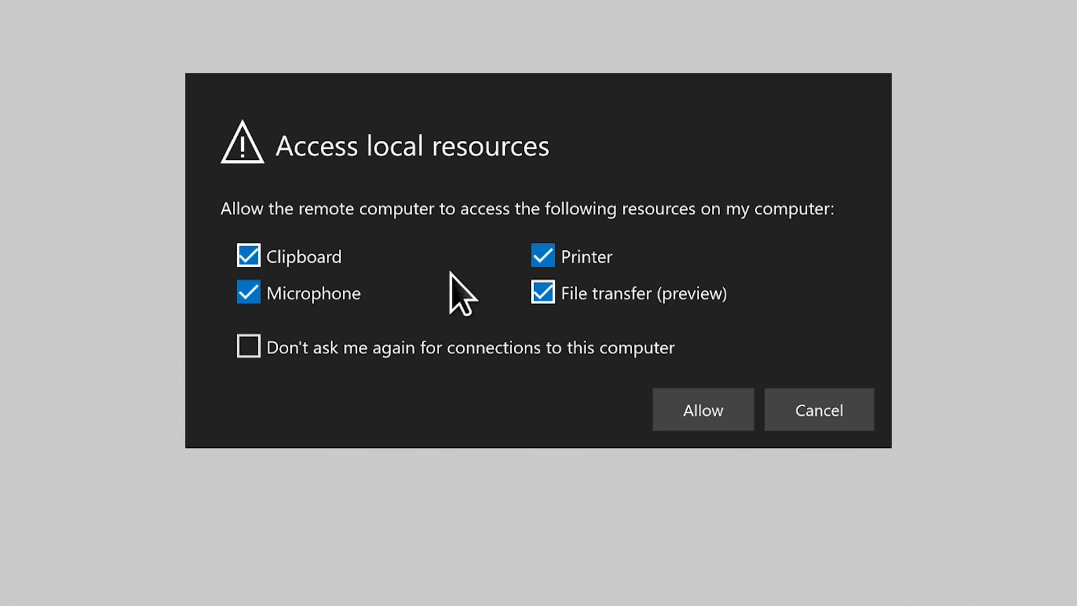
left_click(697, 406)
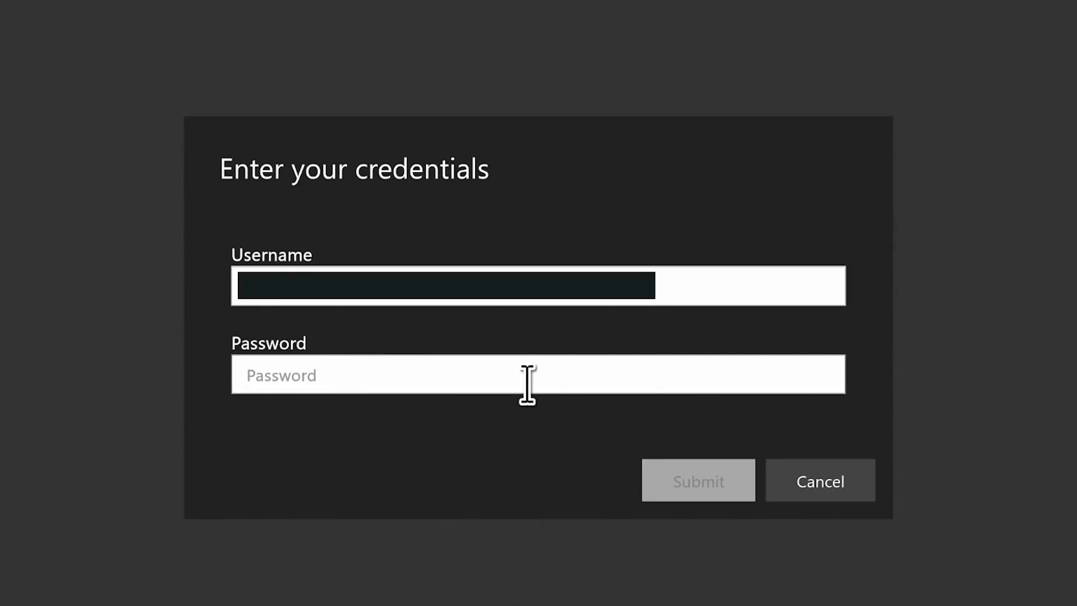
key("ctrl+v")
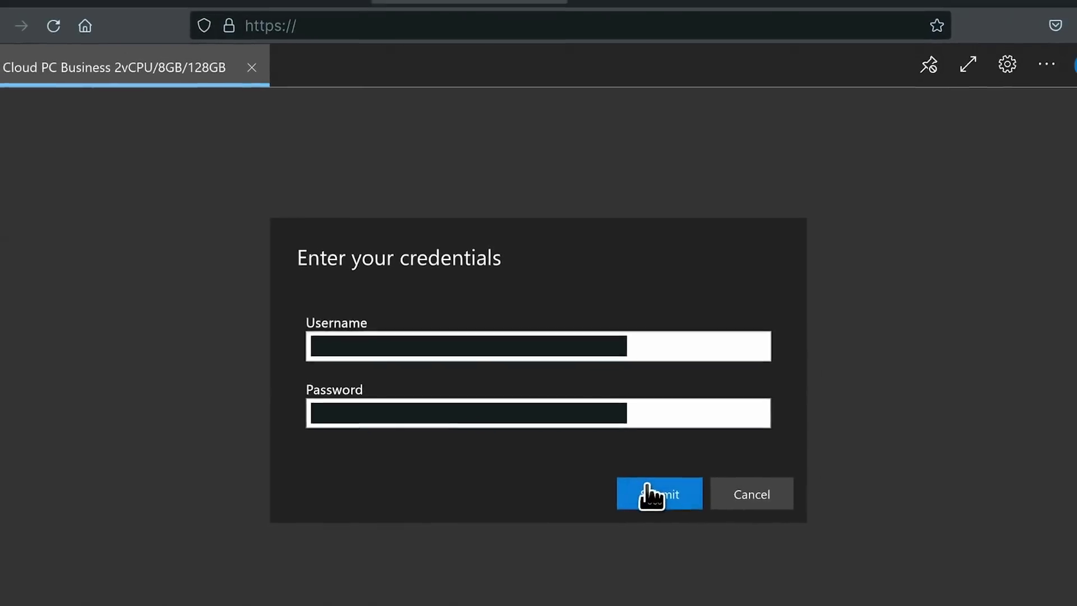
Connect with the credentials, check the client's About version details, then open its Settings
left_click(665, 492)
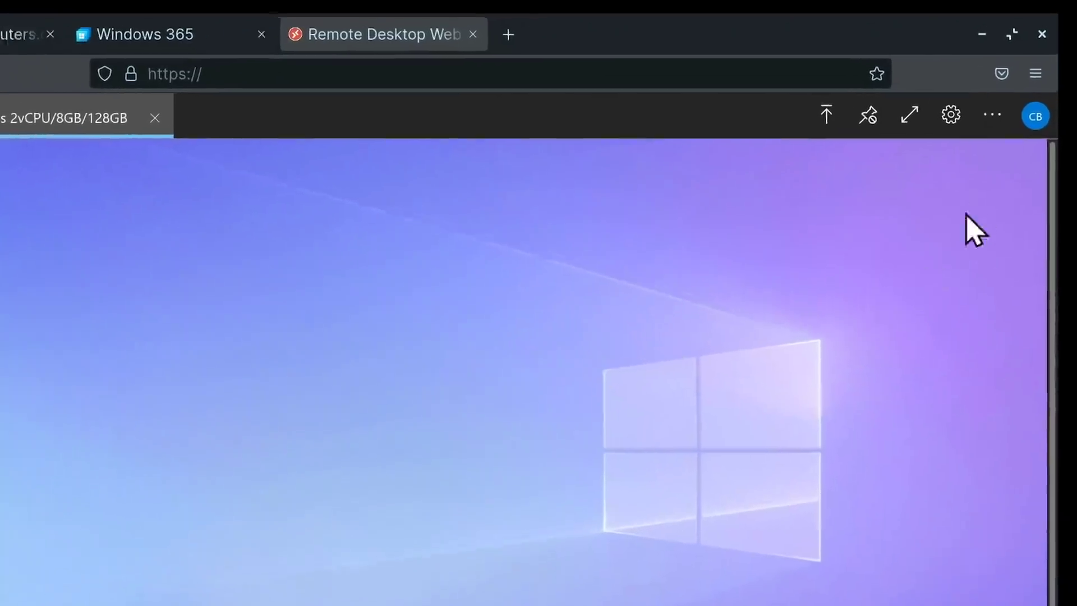
left_click(991, 115)
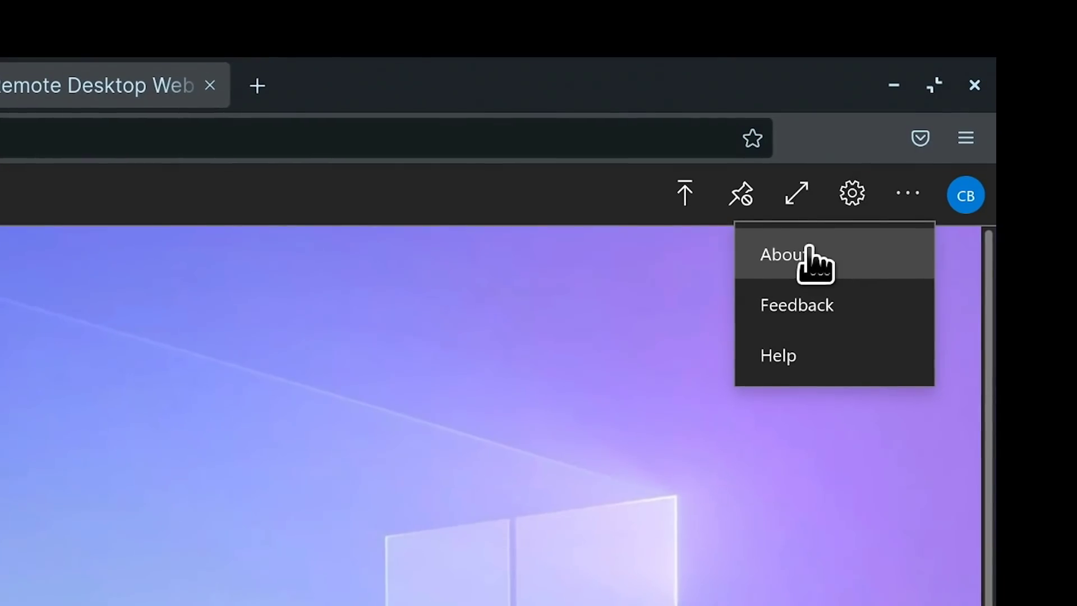
left_click(813, 253)
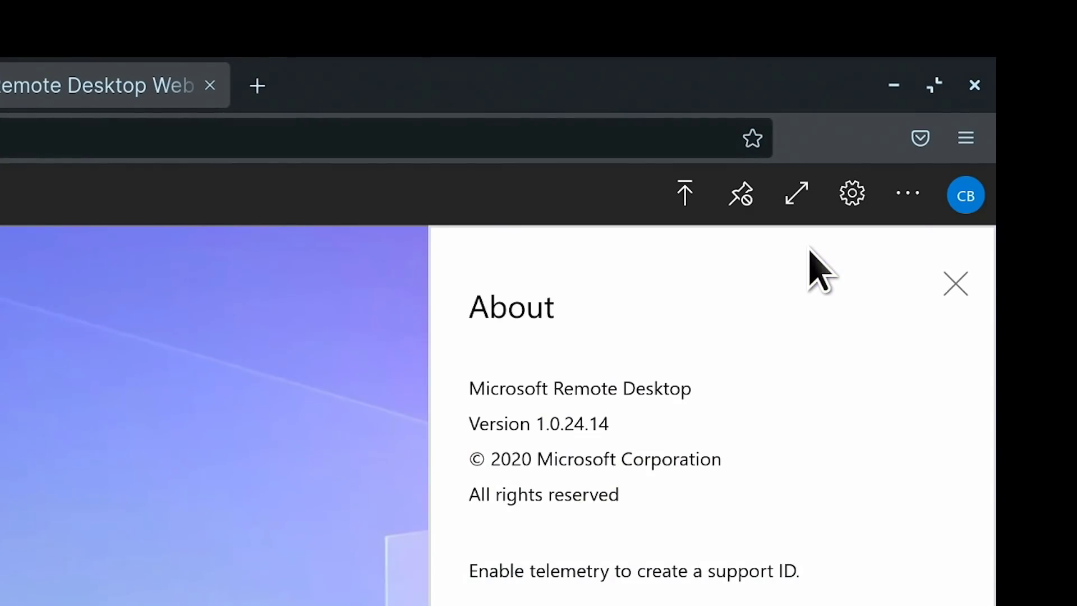
left_click(955, 284)
left_click(851, 194)
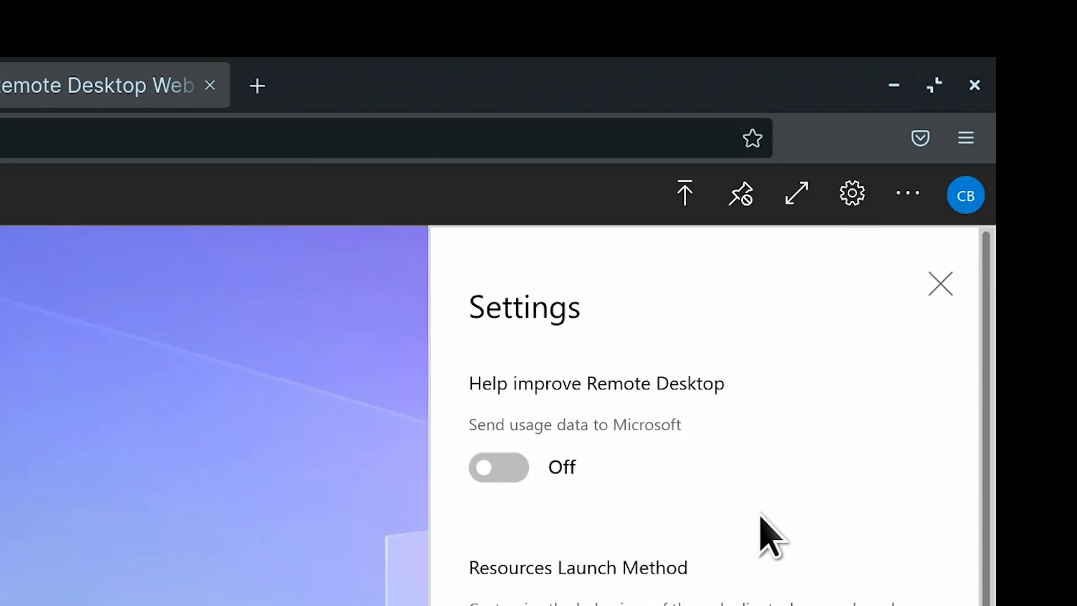
Close the client Settings and switch the Cloud PC session to full screen
left_click(938, 284)
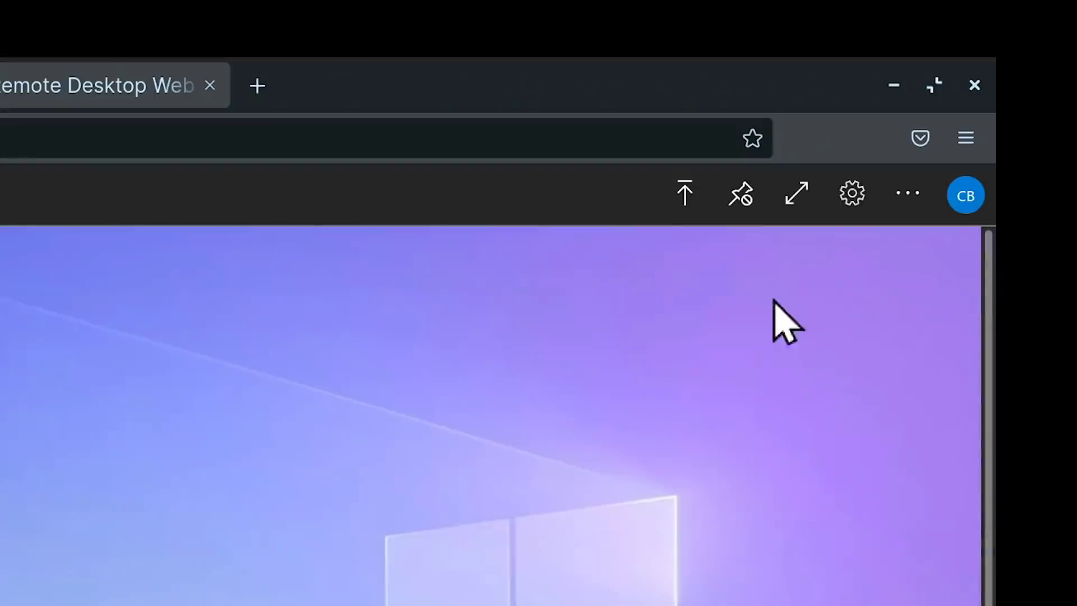
left_click(789, 203)
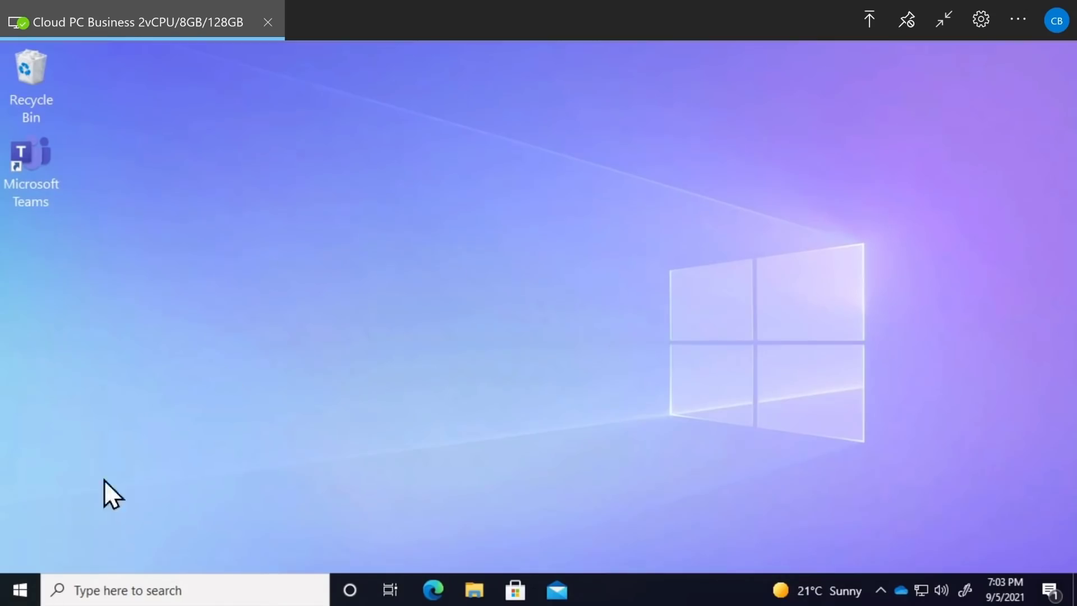
left_click(19, 589)
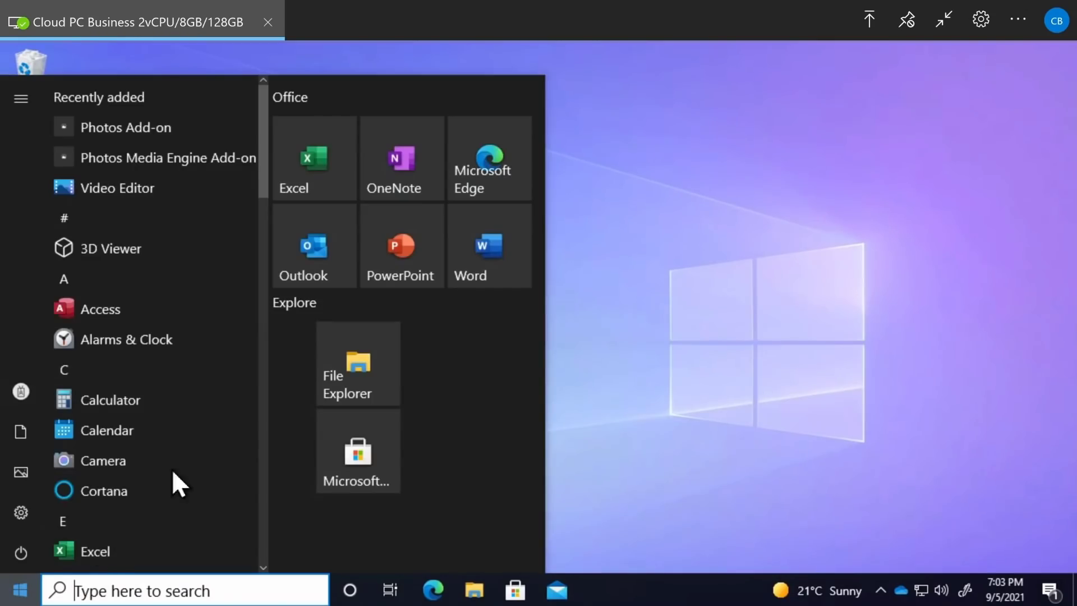
scroll(257, 203, "down", 10)
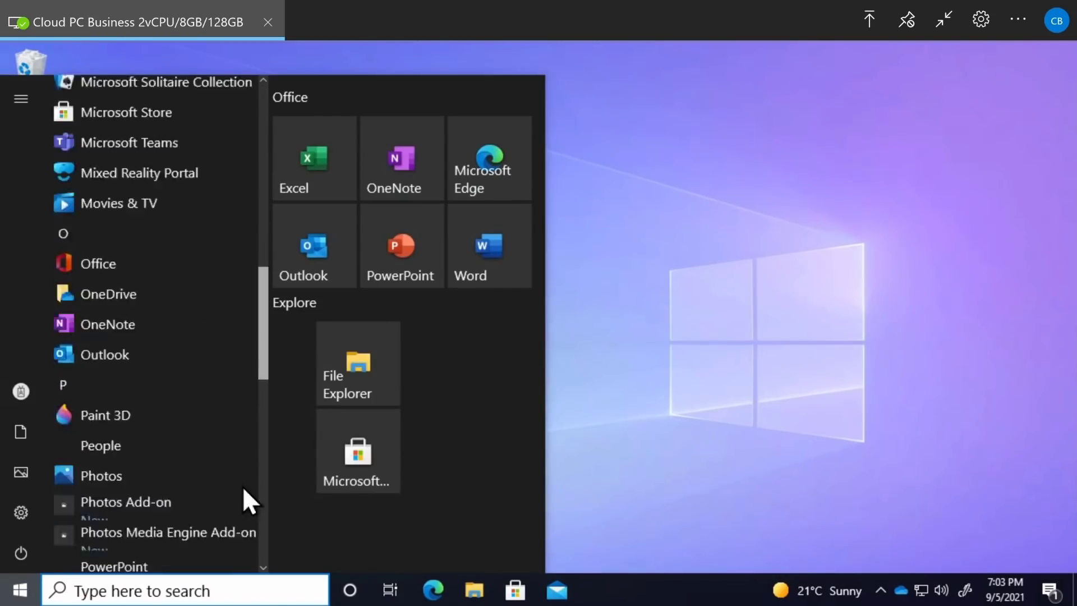
scroll(243, 500, "down", 5)
scroll(247, 360, "up", 15)
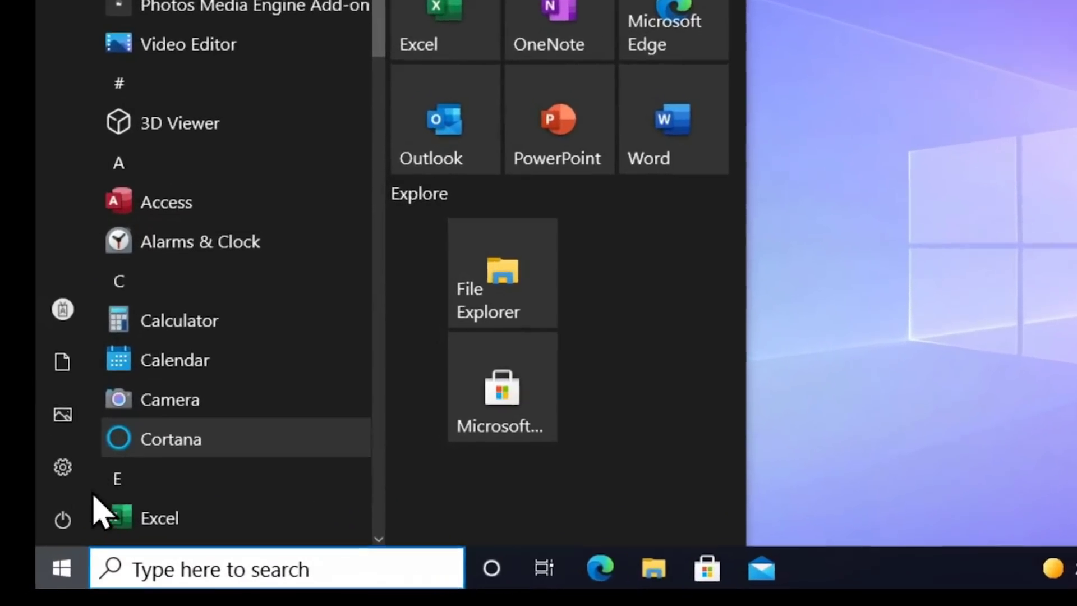
mouse_move(70, 524)
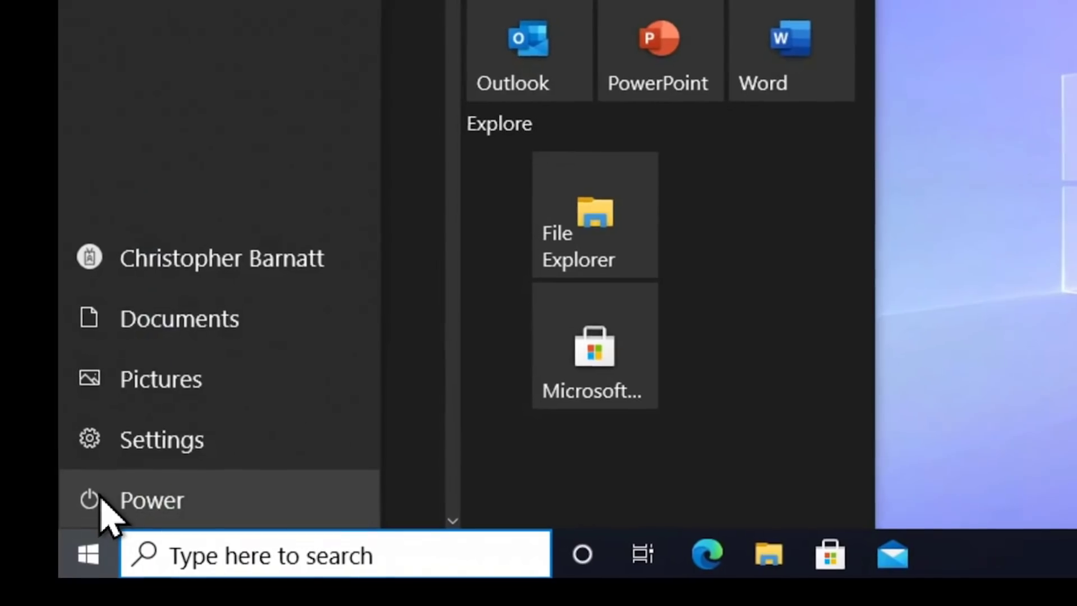
left_click(163, 520)
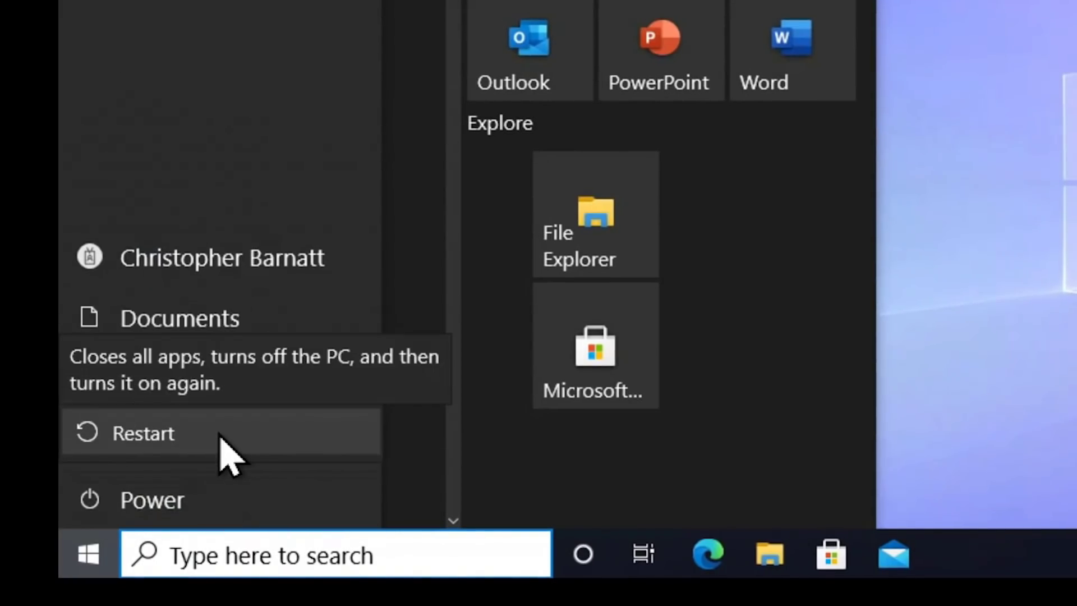
left_click(430, 492)
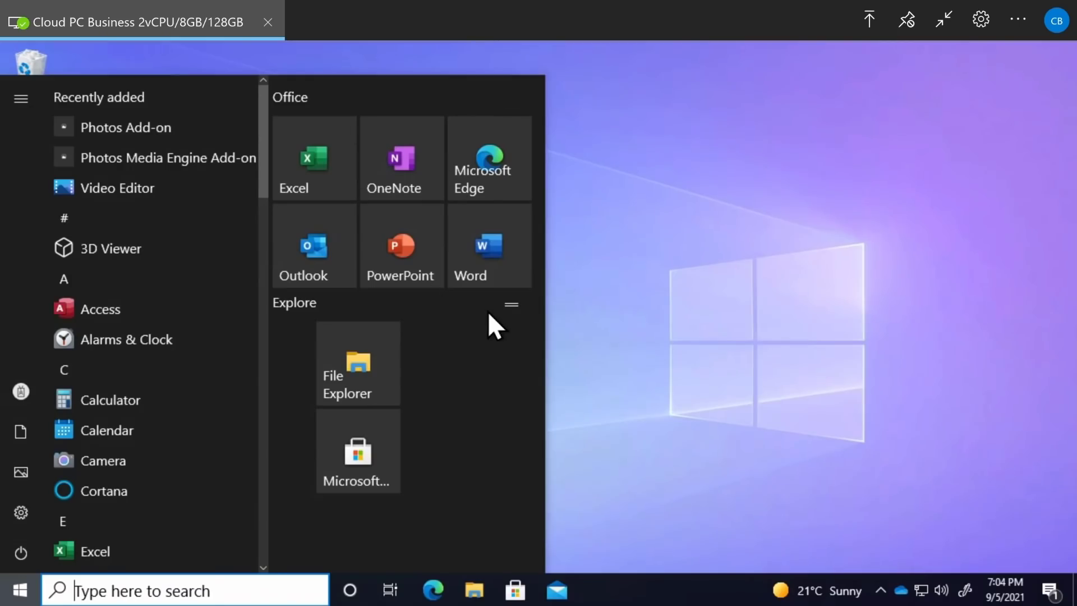
left_click_drag(260, 156, 223, 345)
View both acoustic panel photos full size in Photos, then close the app
left_click(98, 438)
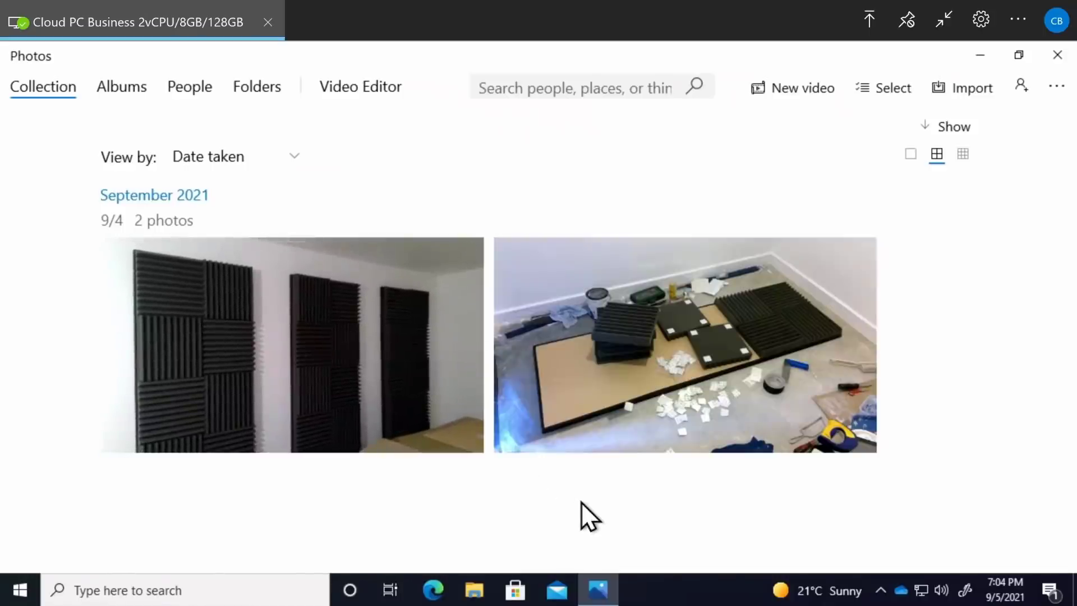
left_click(705, 369)
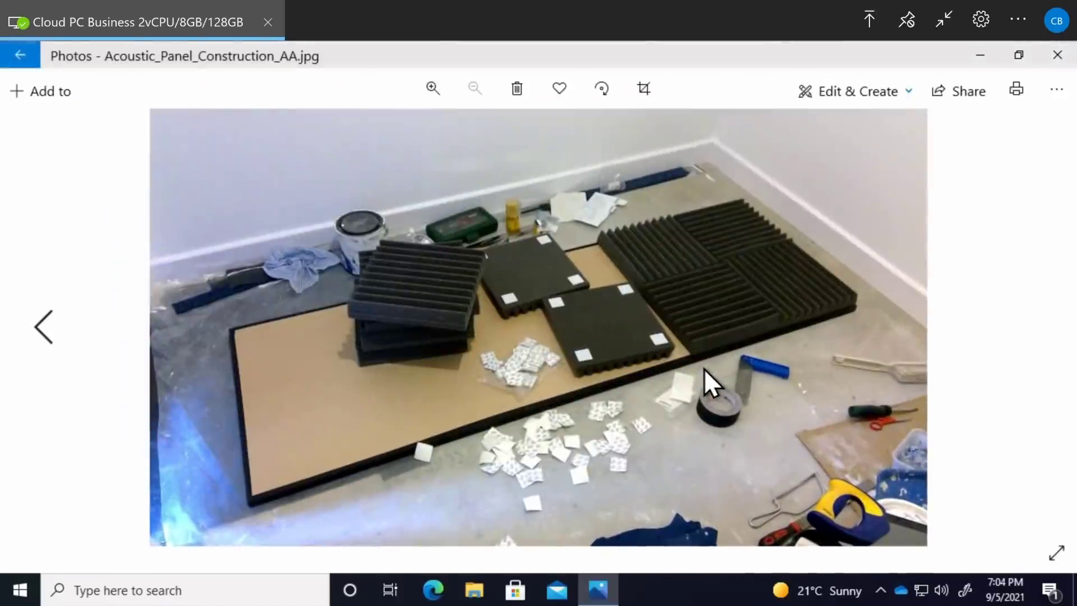
left_click(45, 330)
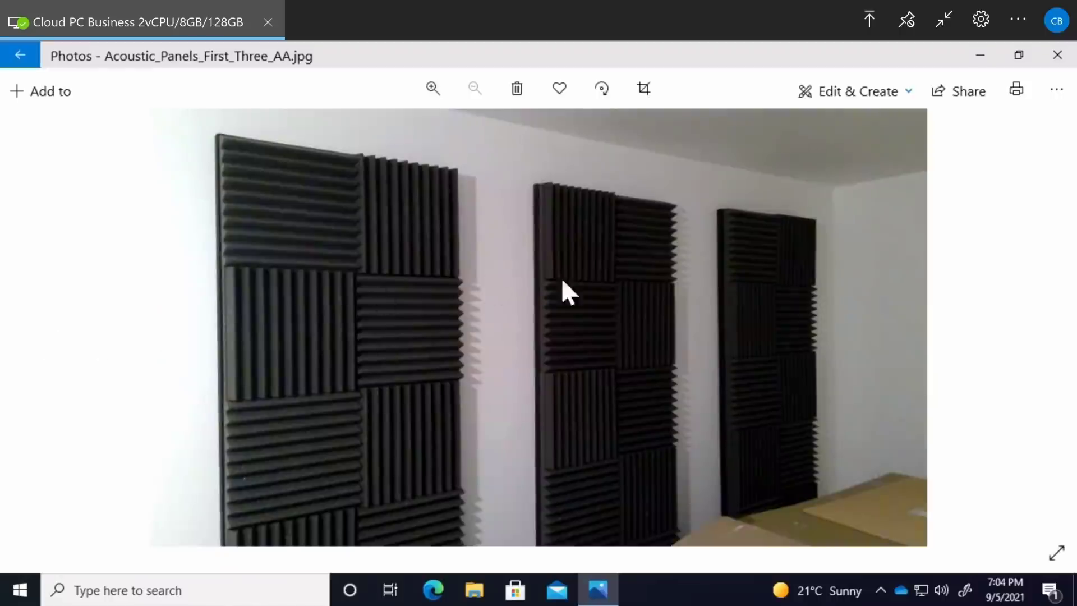
left_click(1057, 55)
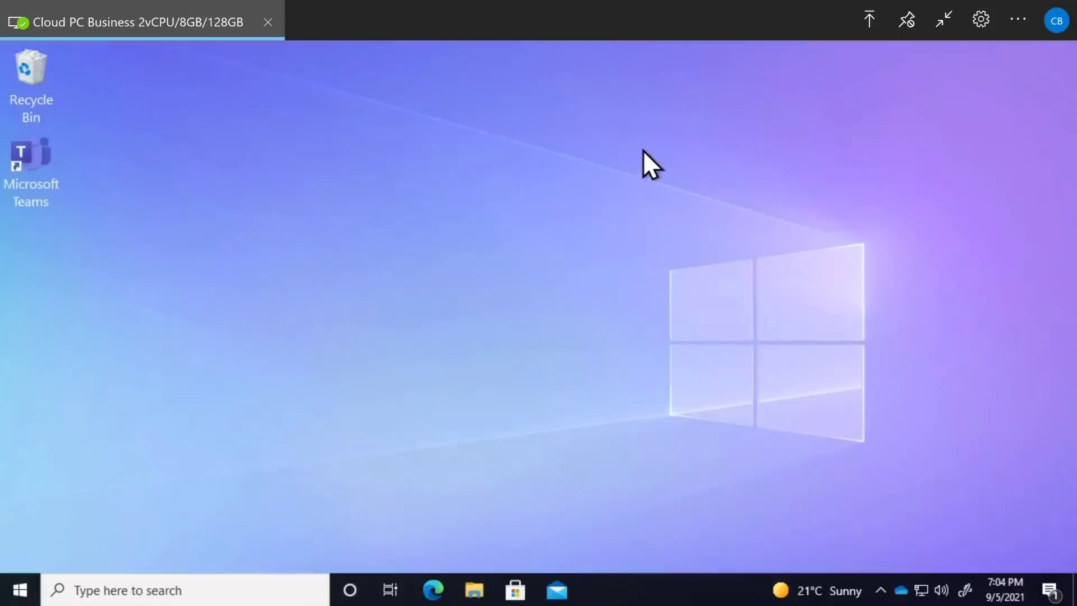
Launch Microsoft Solitaire Collection from the Start menu and start a Klondike game
left_click(18, 588)
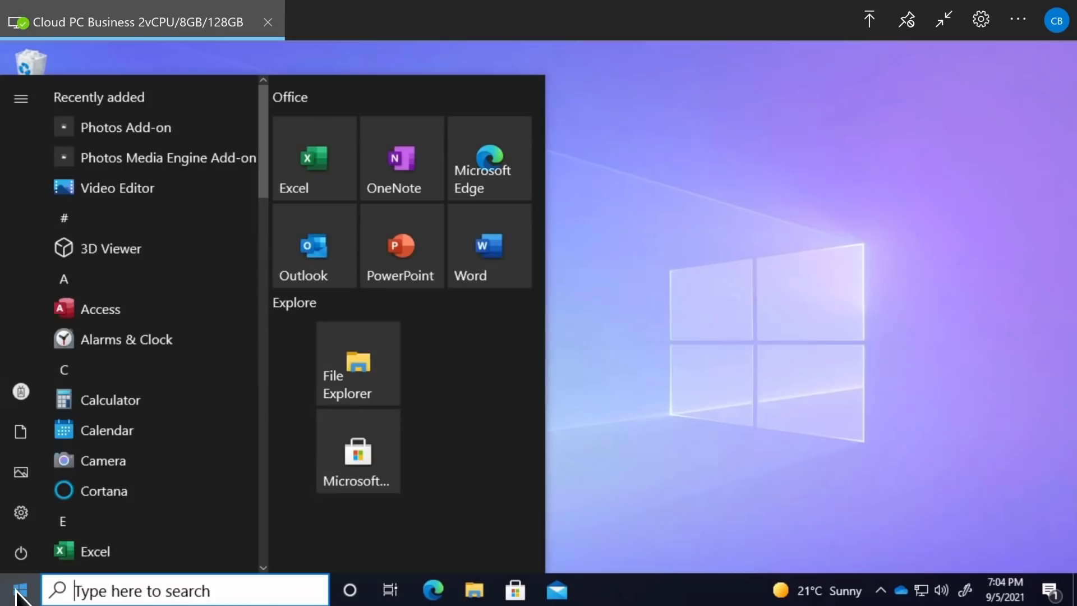
scroll(262, 158, "down", 10)
scroll(252, 291, "down", 2)
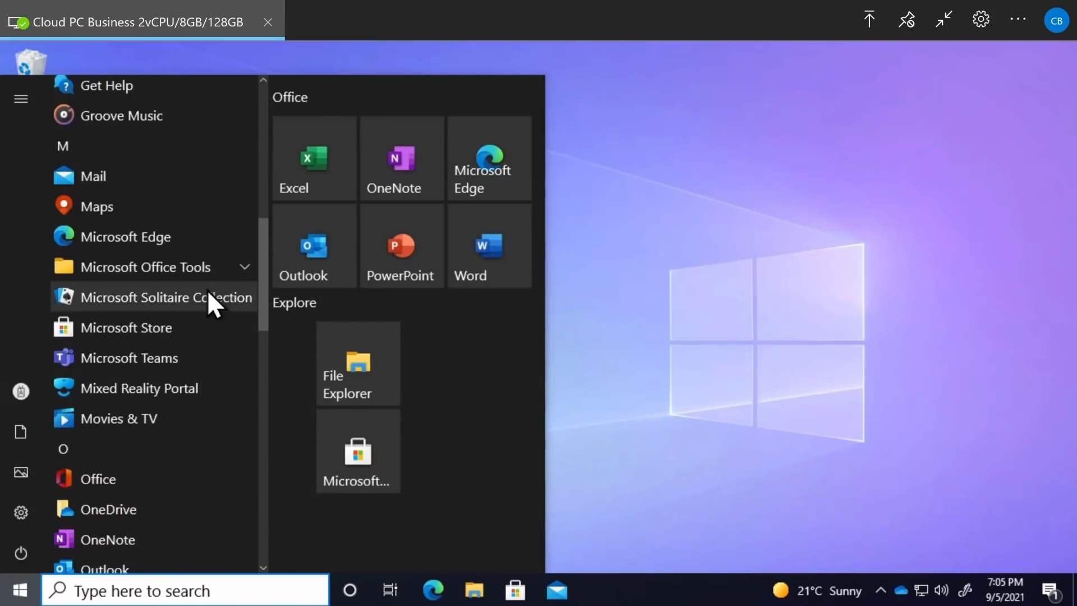
left_click(211, 298)
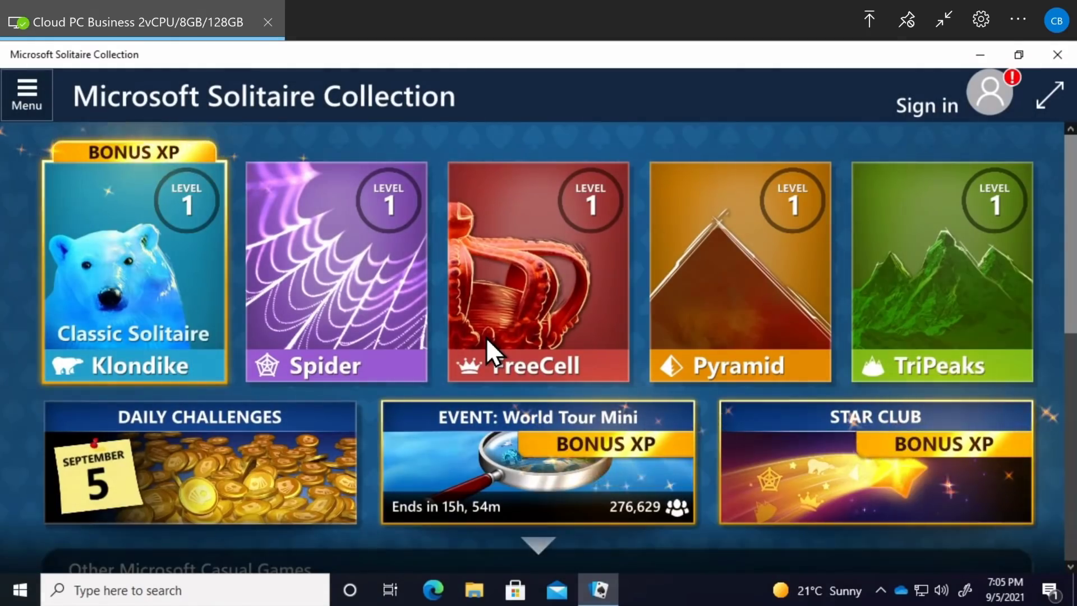
left_click(161, 218)
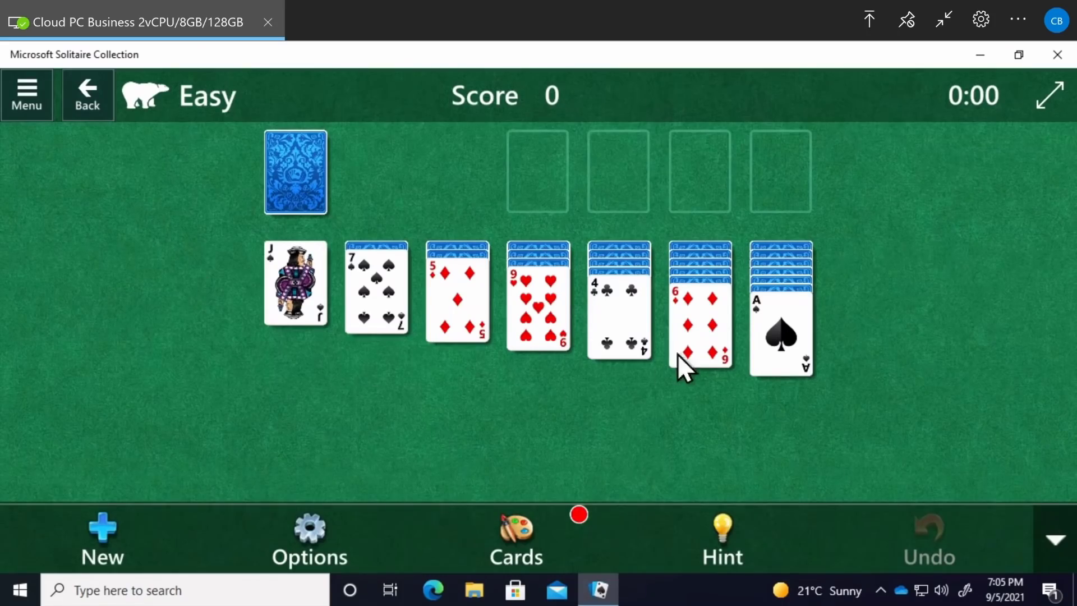
Play Klondike cards onto the foundations up to a score of 235, then close the game
left_click(782, 329)
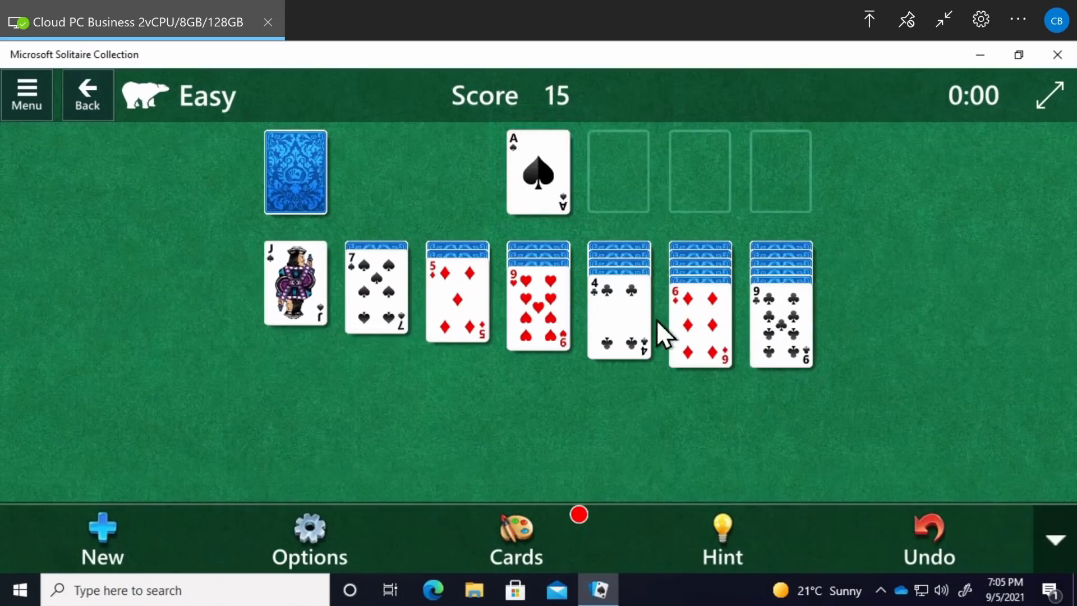
left_click_drag(654, 318, 389, 344)
left_click(295, 172)
left_click(305, 180)
left_click(432, 283)
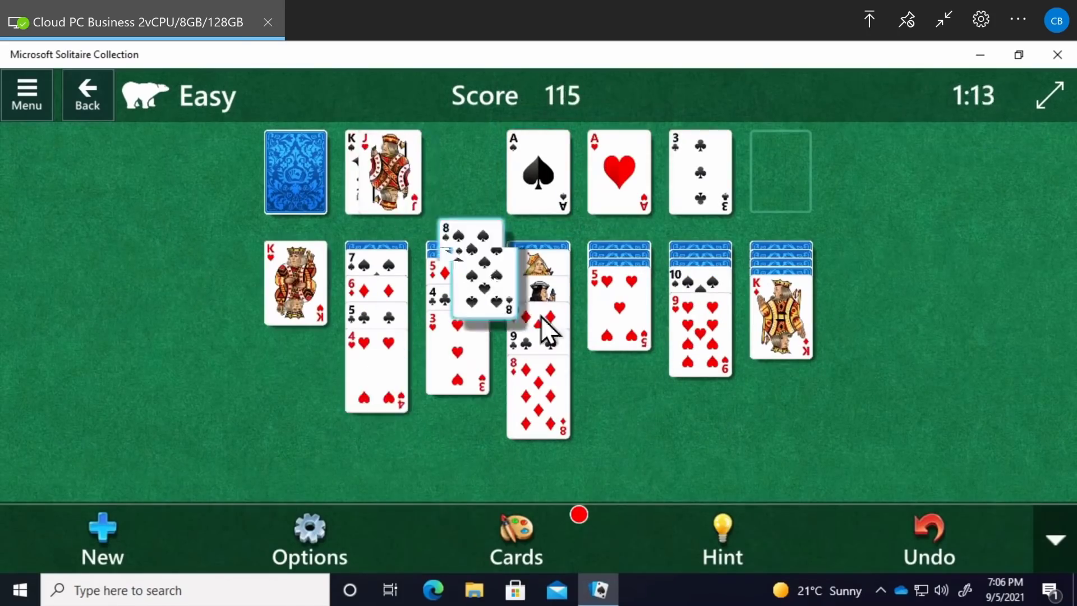
left_click(301, 166)
left_click(310, 166)
left_click(457, 276)
left_click(291, 168)
left_click(291, 169)
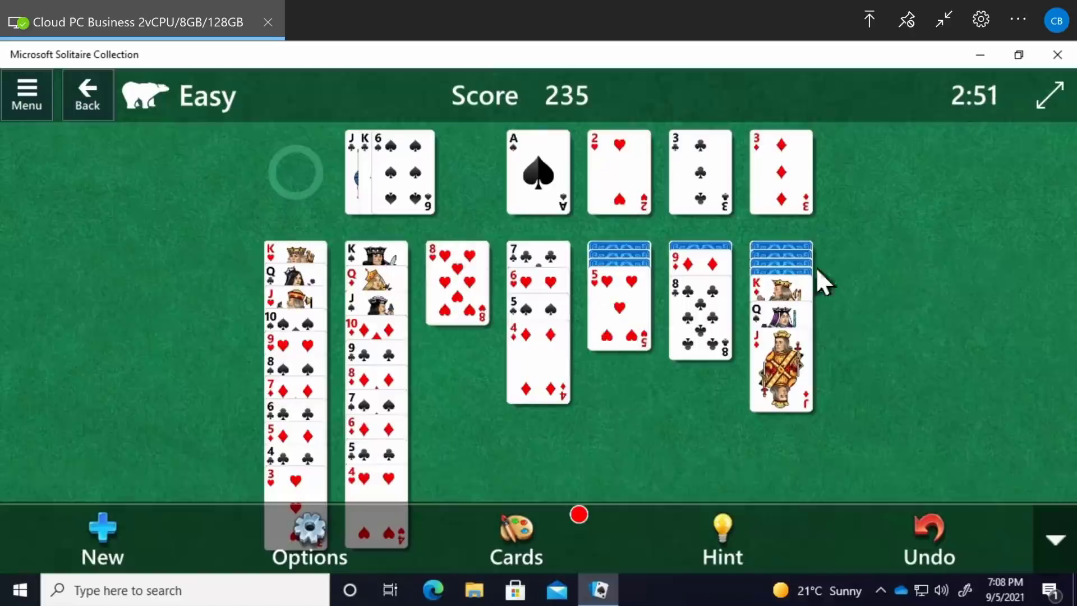
left_click(1057, 55)
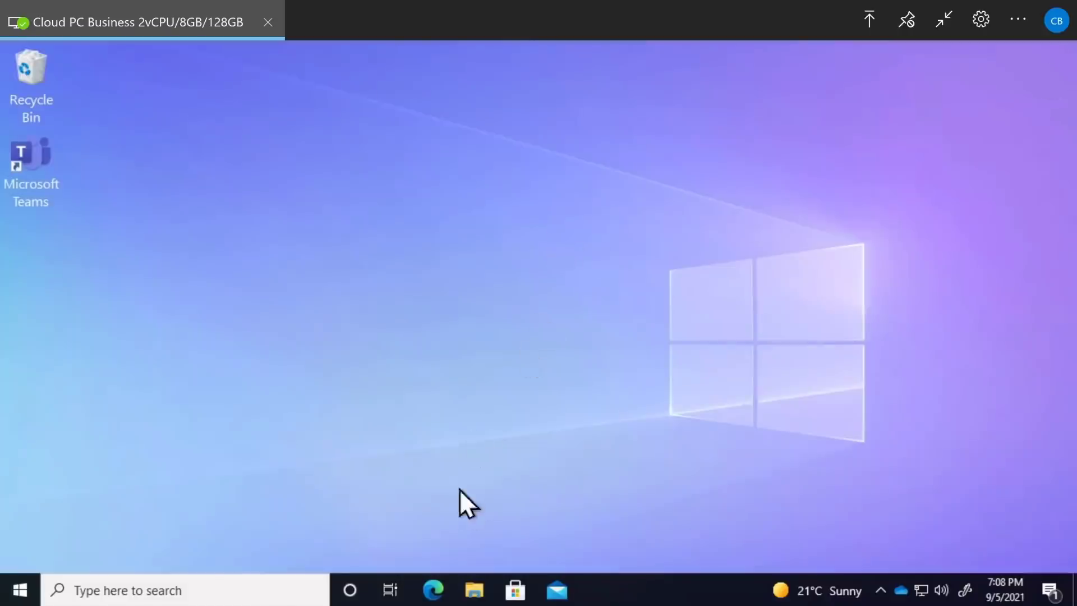
Open File Explorer's This PC view and browse the Windows (C:) drive contents
left_click(475, 589)
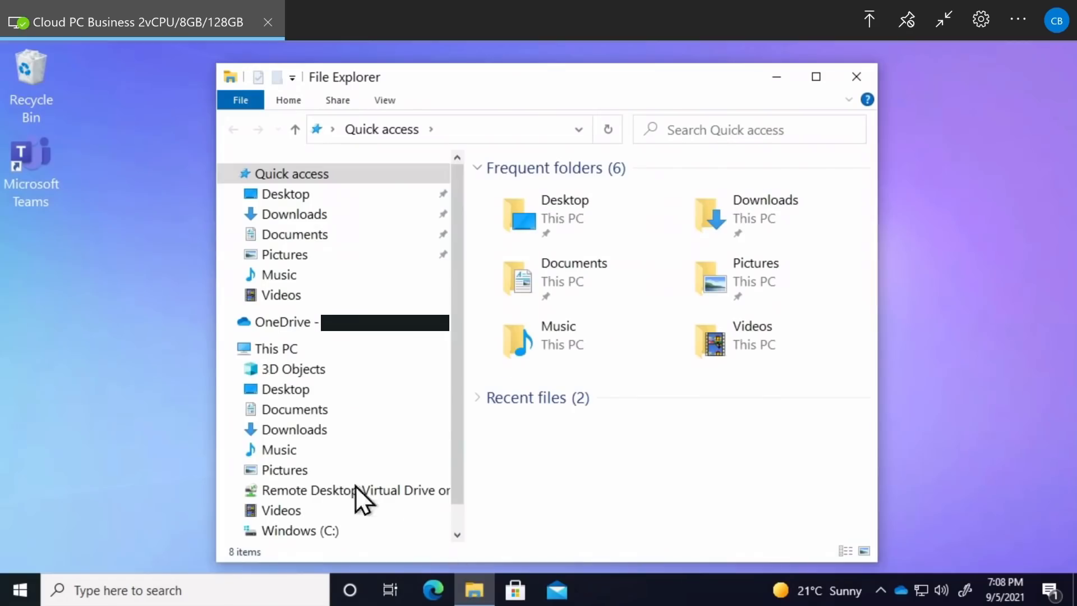
left_click(297, 350)
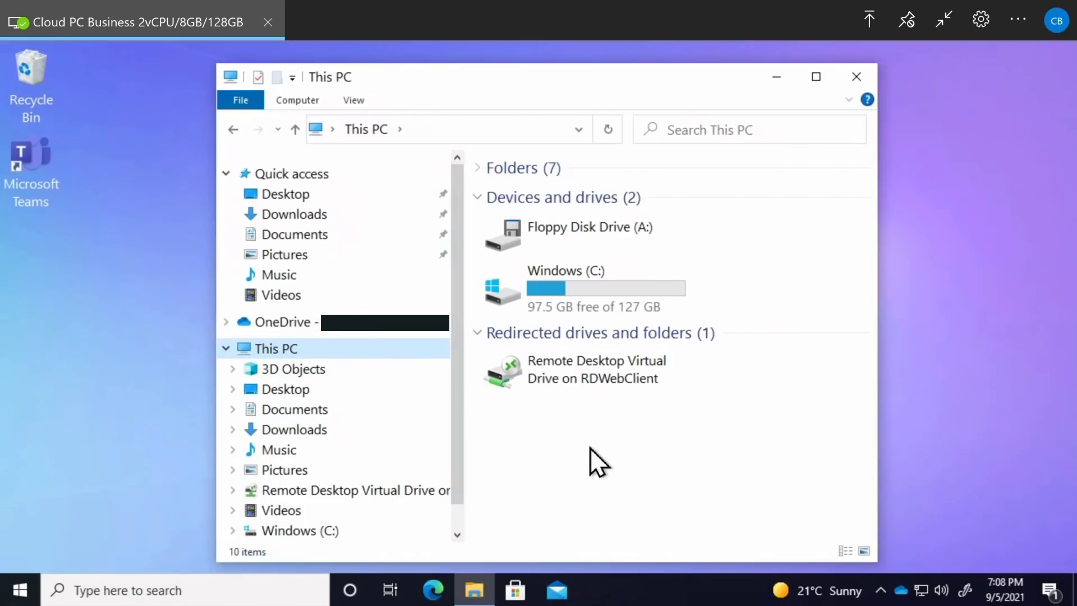
left_click(591, 286)
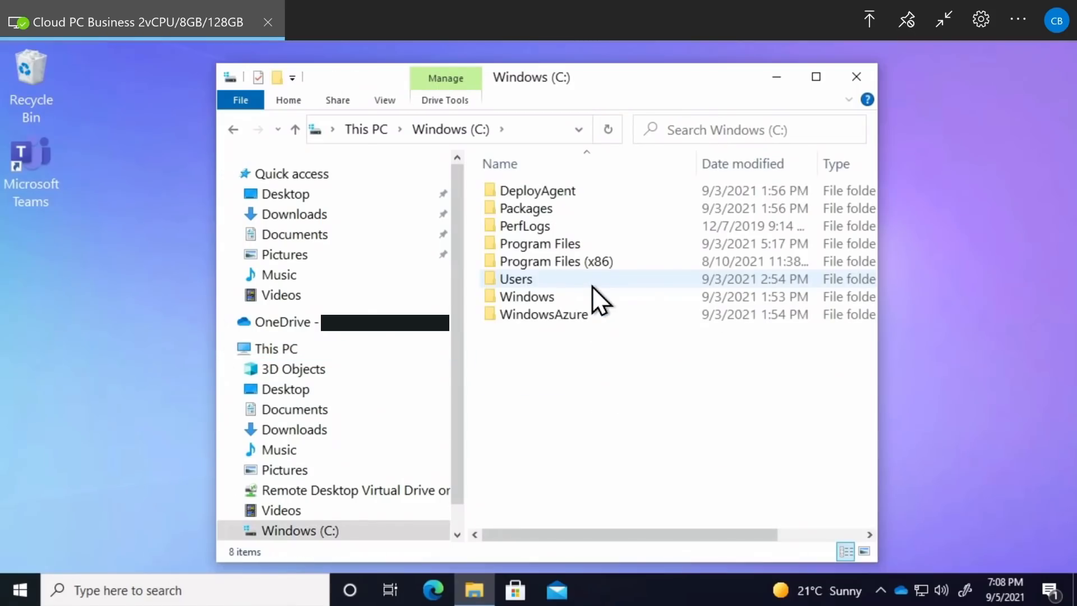
left_click(228, 126)
Check C: properties (97.5 GB free of 127 GB), view the Remote Desktop virtual drive, then close Explorer
right_click(537, 270)
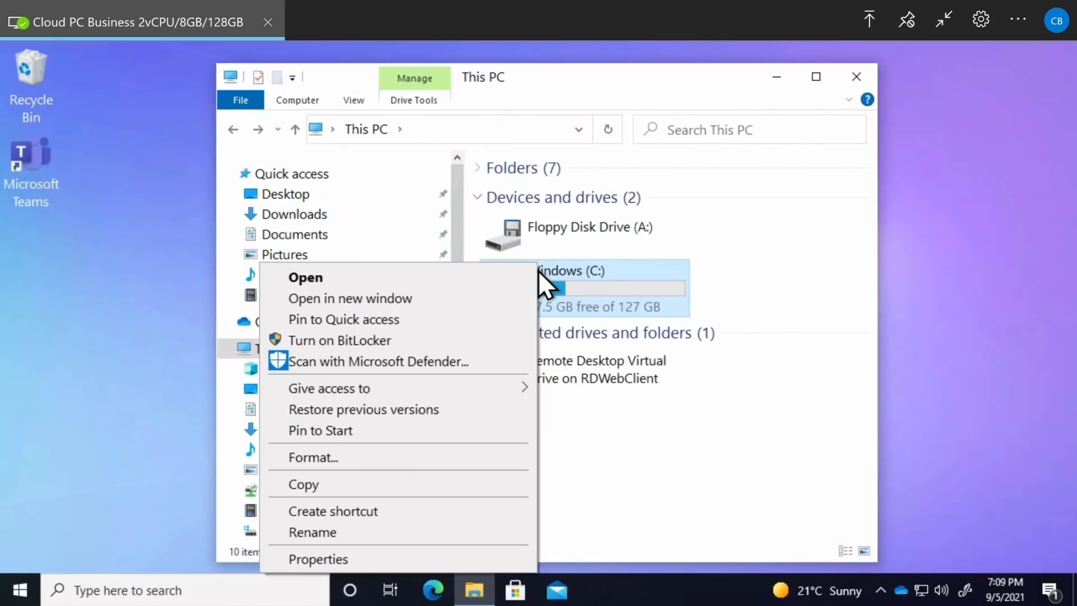
left_click(361, 552)
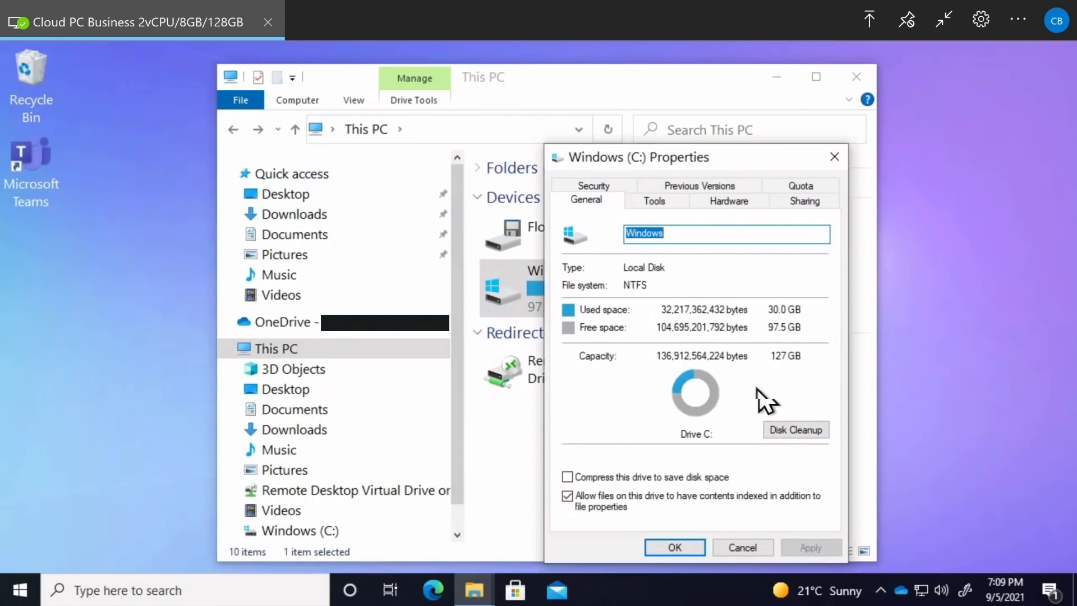
left_click(834, 156)
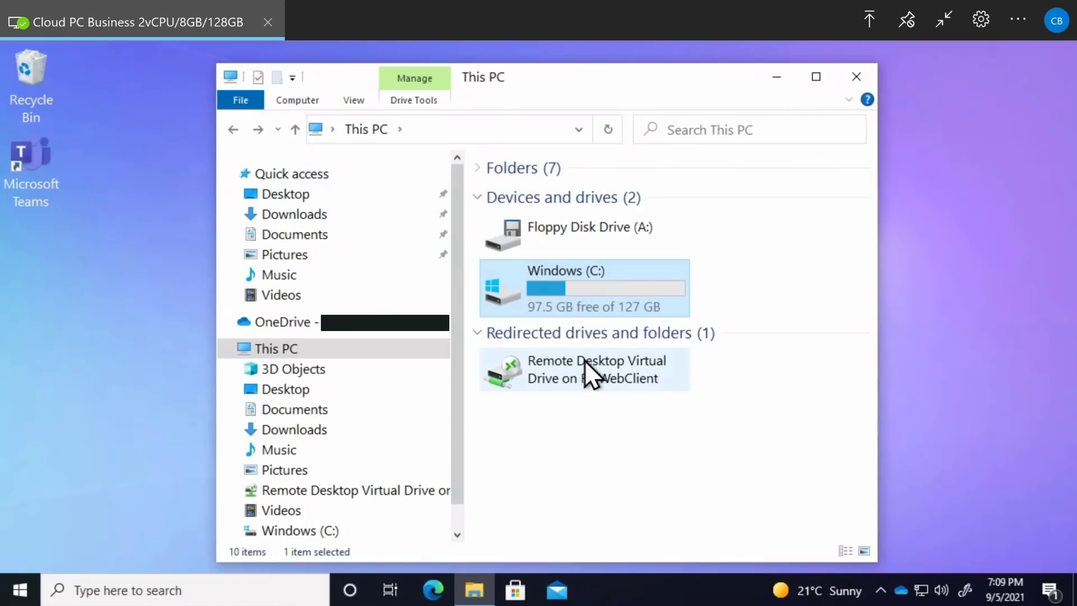
left_click(631, 361)
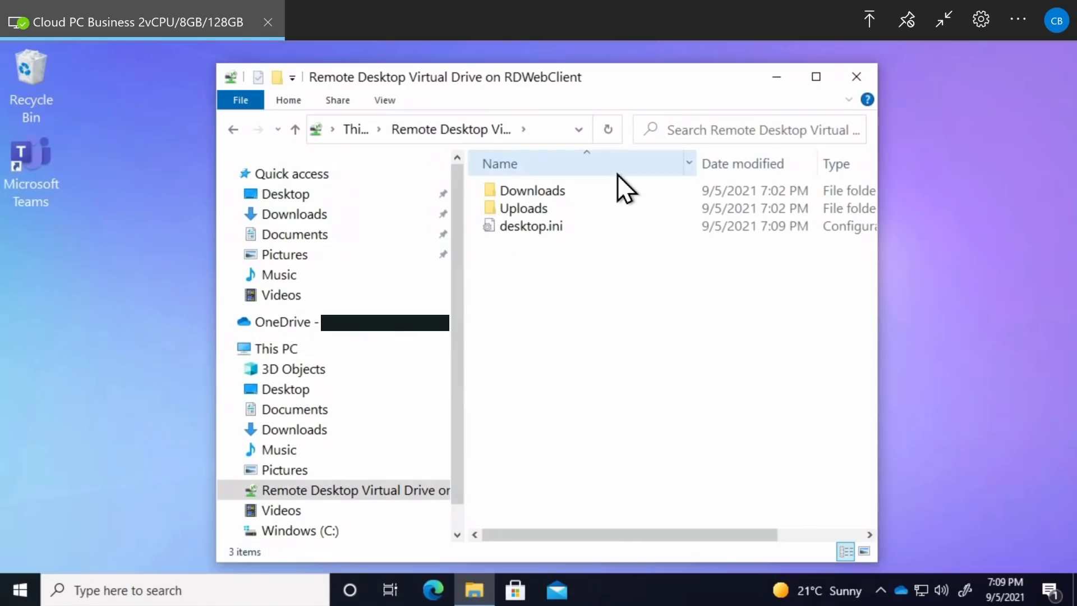
left_click(857, 77)
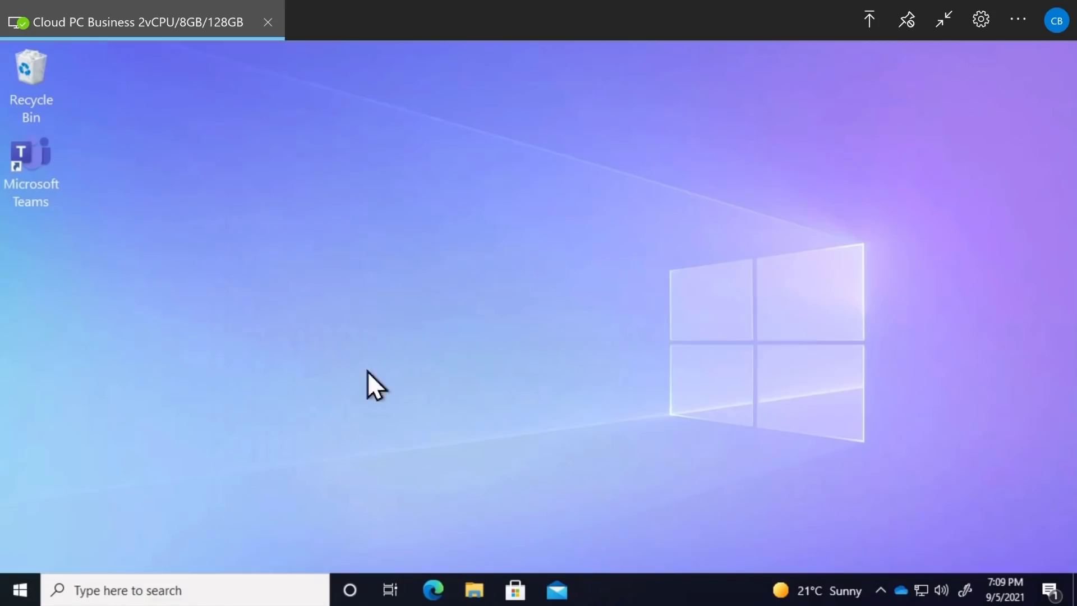
Open the About your PC page and scroll to the Xeon, 8 GB RAM, 64-bit specifications
left_click(263, 583)
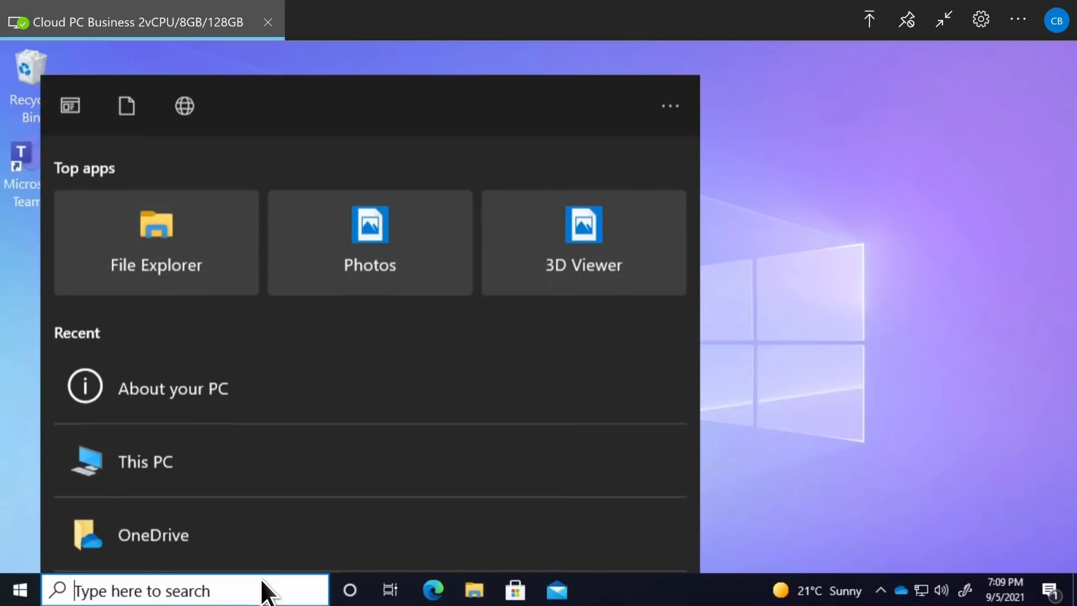
left_click(170, 392)
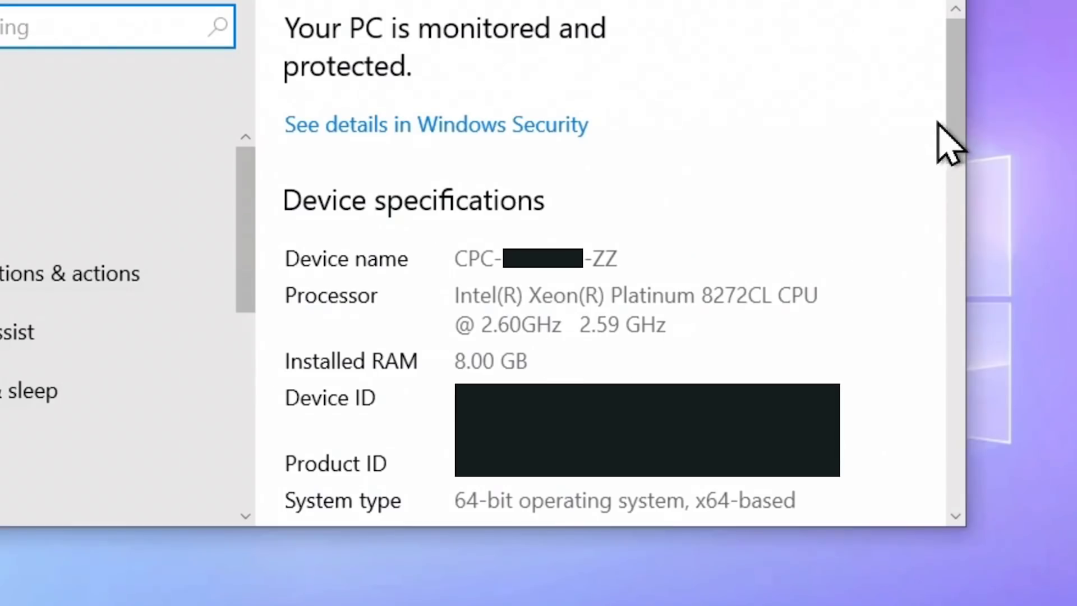
left_click_drag(953, 126, 899, 414)
In Device Manager, expand Computer, Audio inputs and outputs, Disk drives, Display adapters and DVD/CD-ROM drives, then close it
left_click(396, 270)
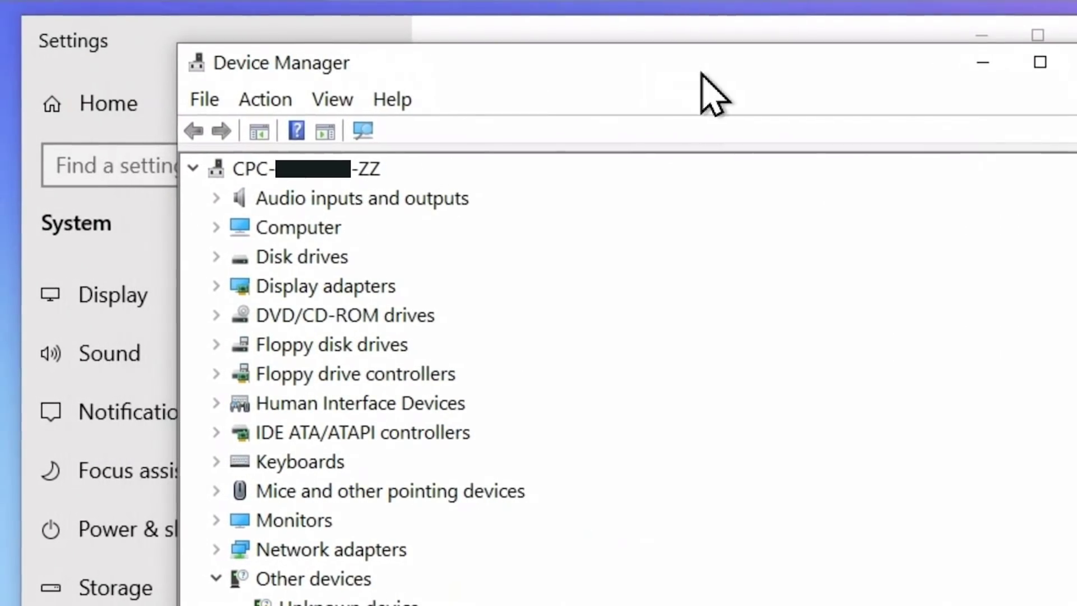
left_click(217, 226)
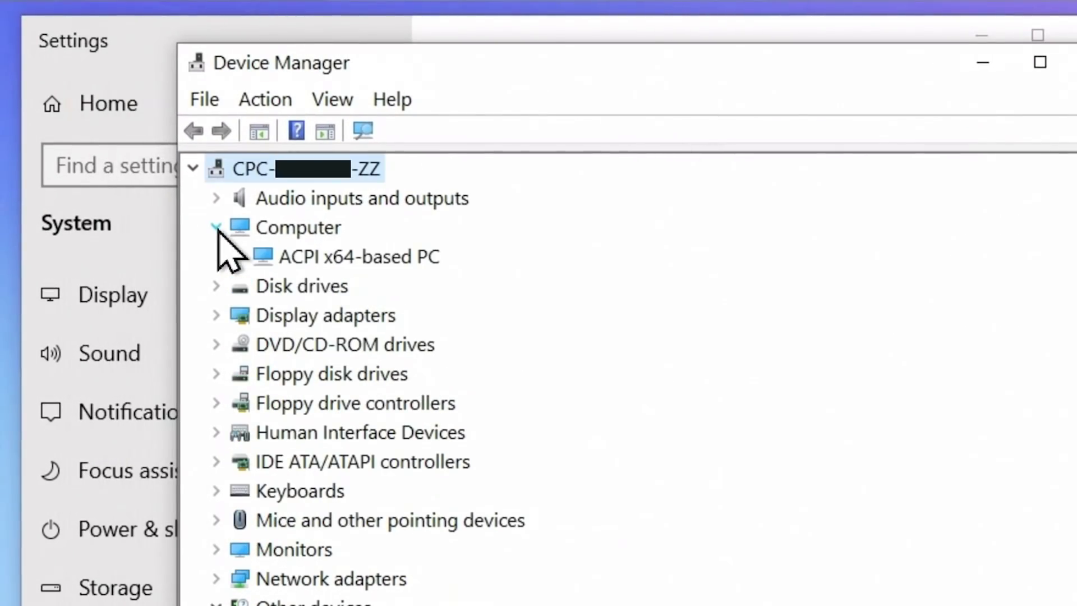
left_click(216, 200)
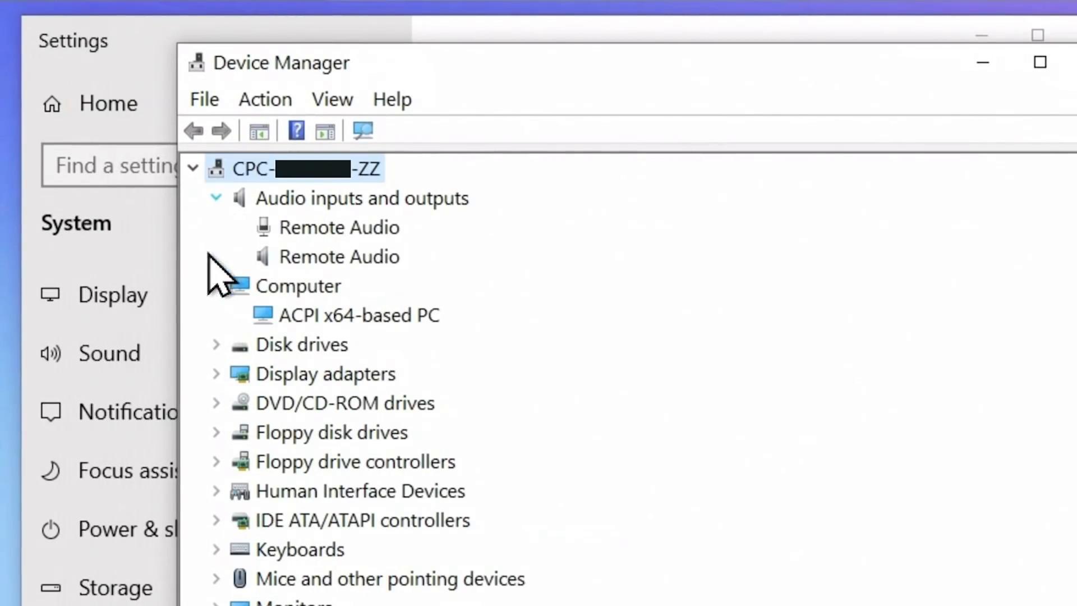
left_click(217, 344)
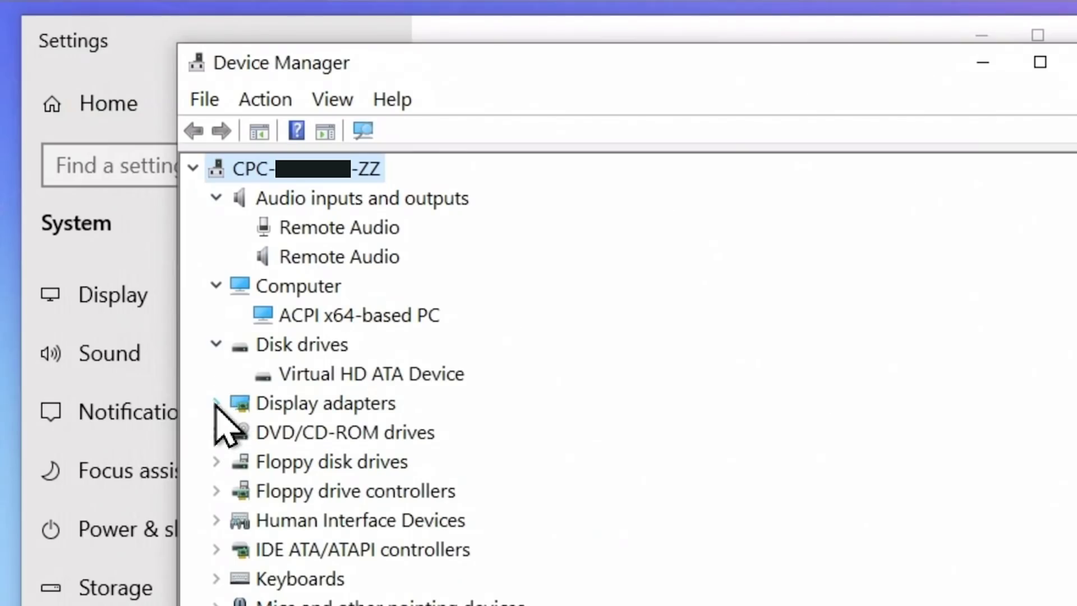
left_click(216, 403)
left_click(216, 491)
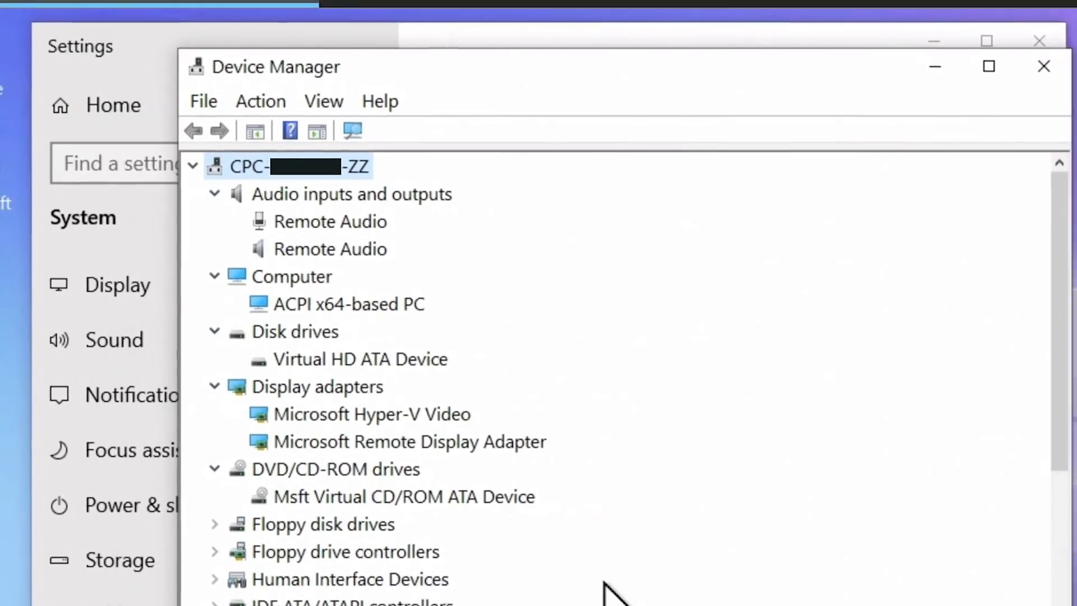
left_click(1043, 66)
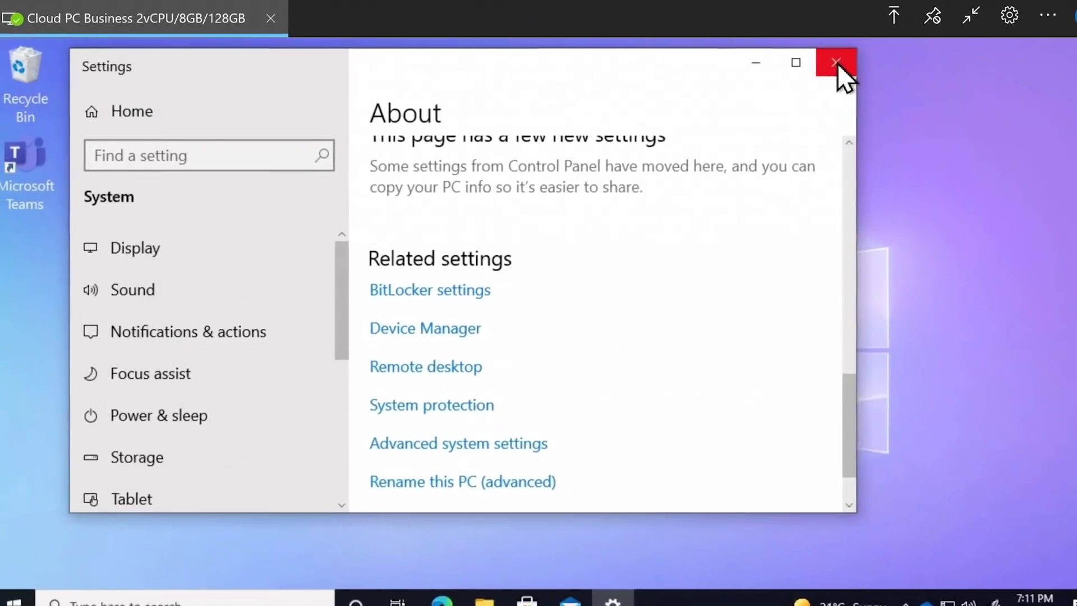
Close the Settings window
left_click(835, 62)
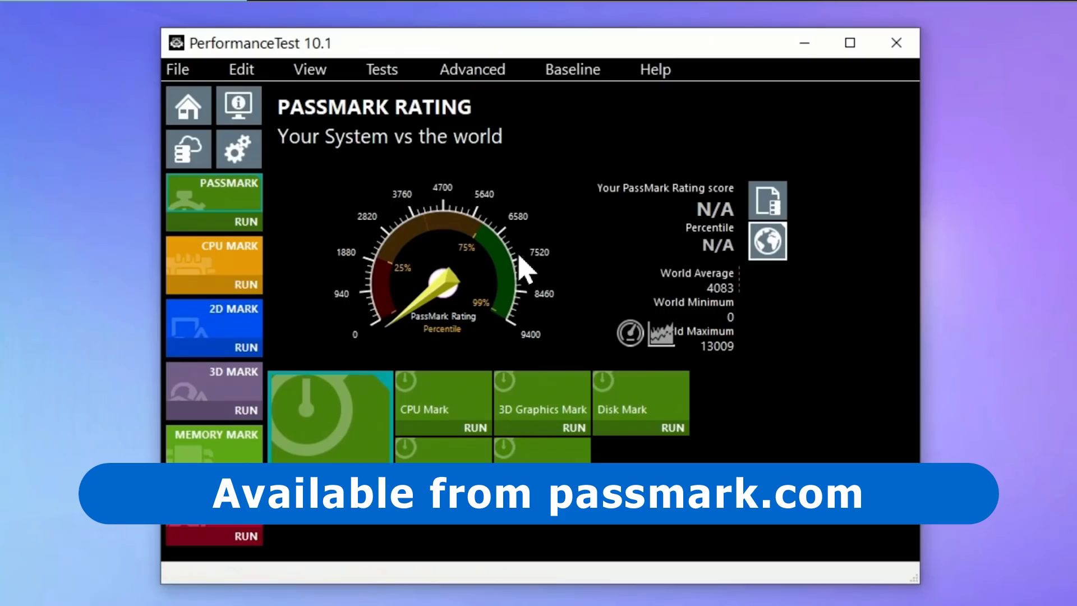
Run all PassMark tests, dismissing the Direct2D, DirectX and video adapter errors, for a 916 rating
left_click(245, 222)
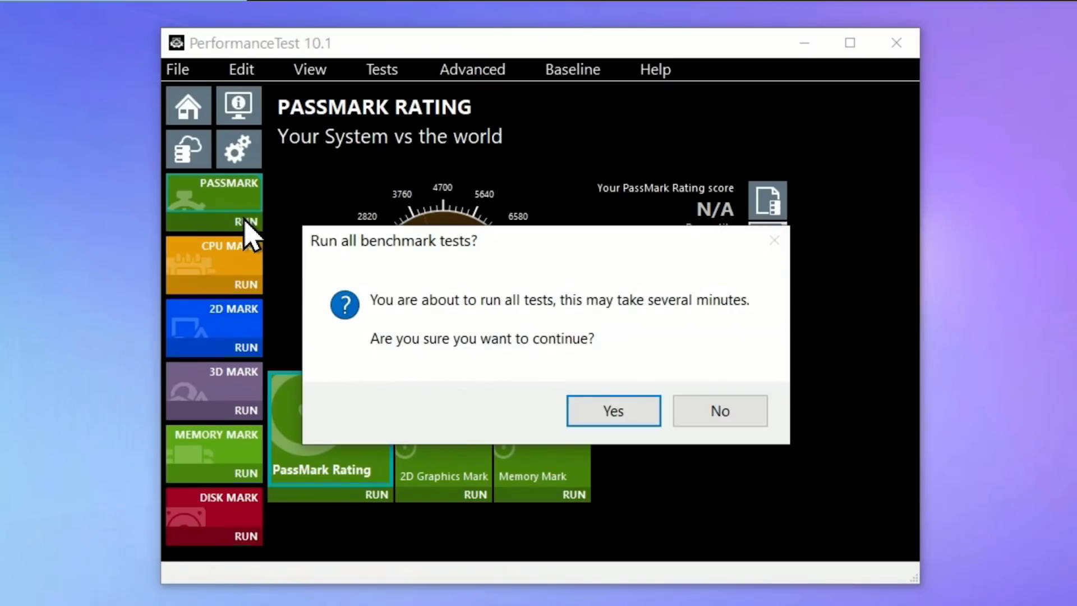
left_click(601, 412)
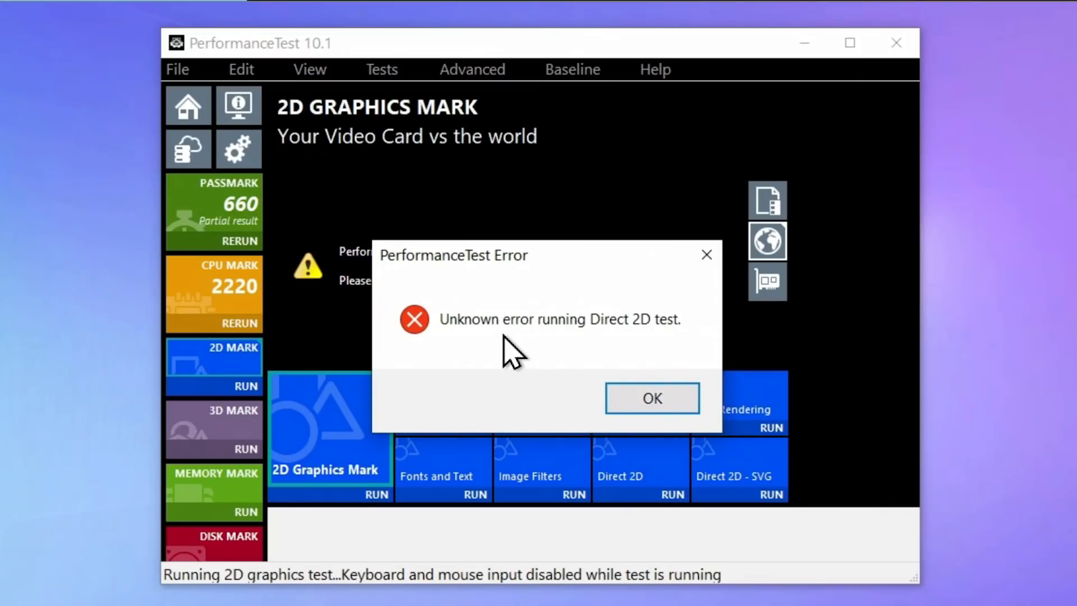
left_click(637, 396)
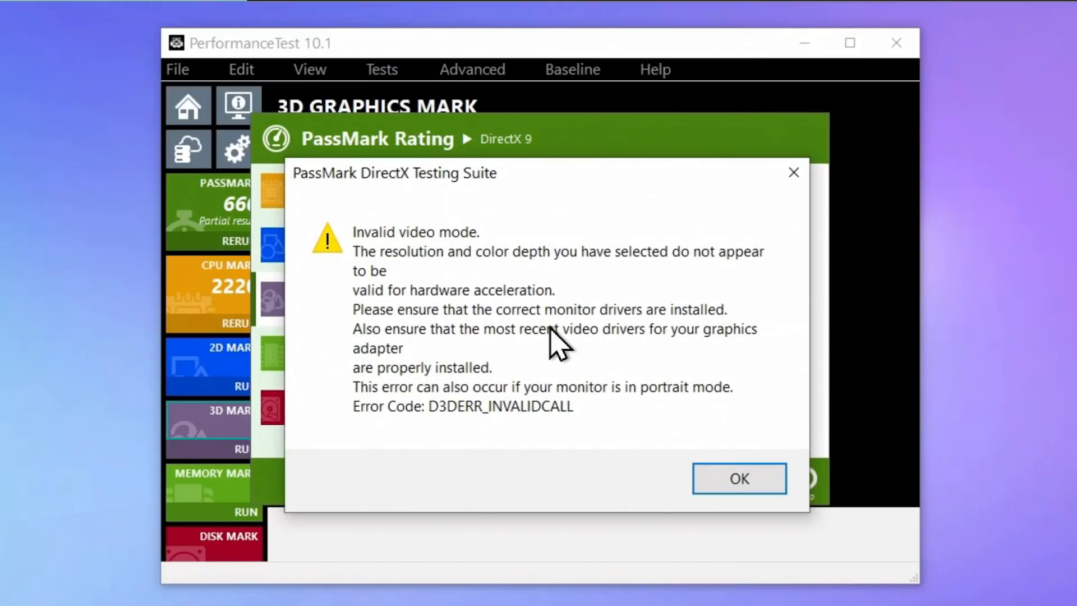
left_click(749, 477)
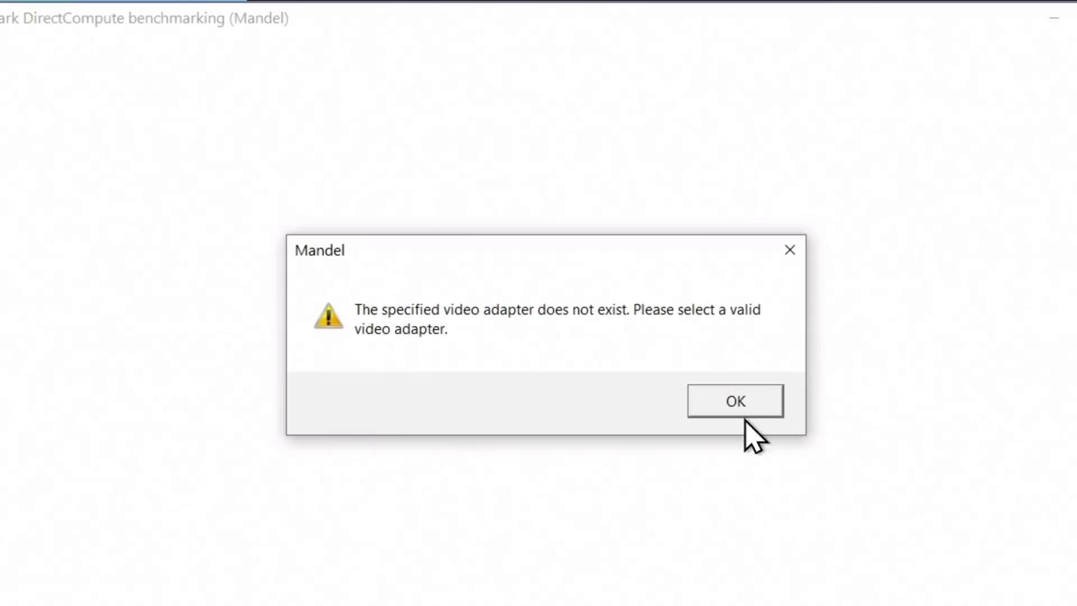
left_click(737, 400)
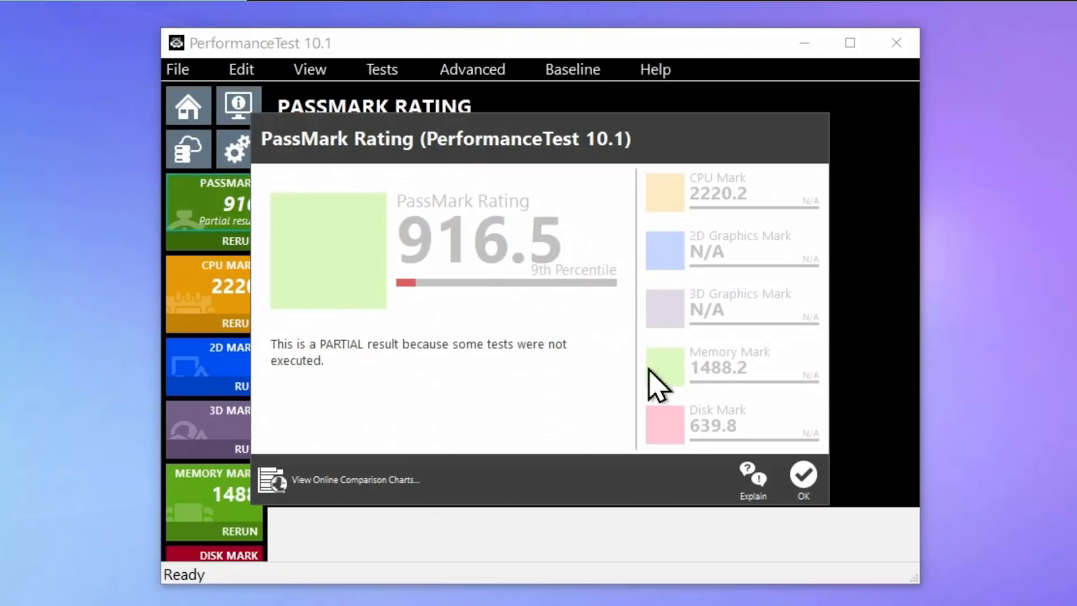
left_click(808, 483)
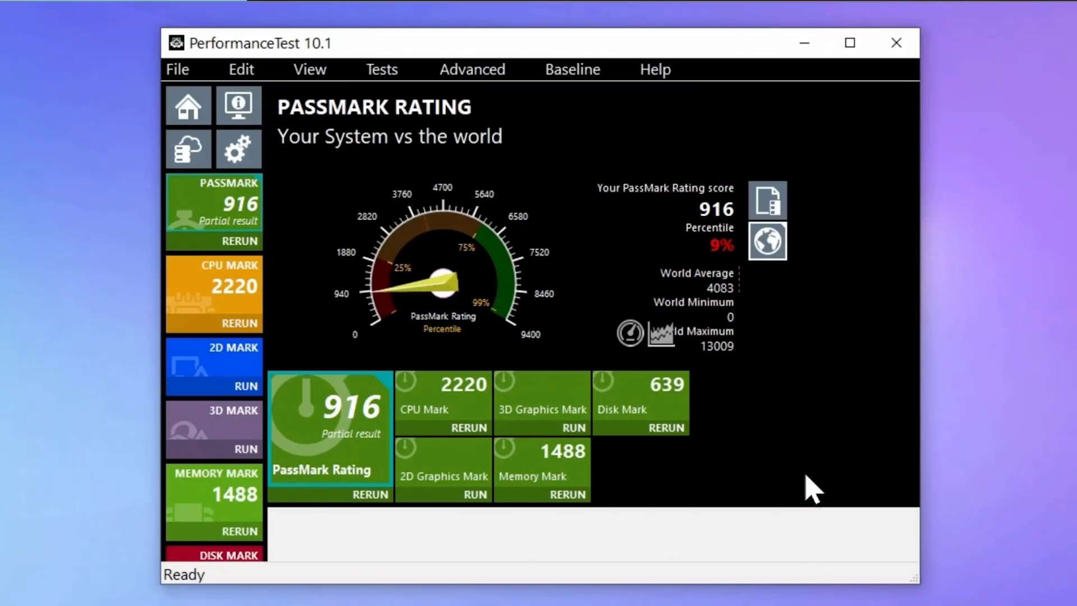
Review the PassMark, CPU, 2D, 3D, Memory and Disk Mark results, ending on Disk Mark 639
left_click(238, 216)
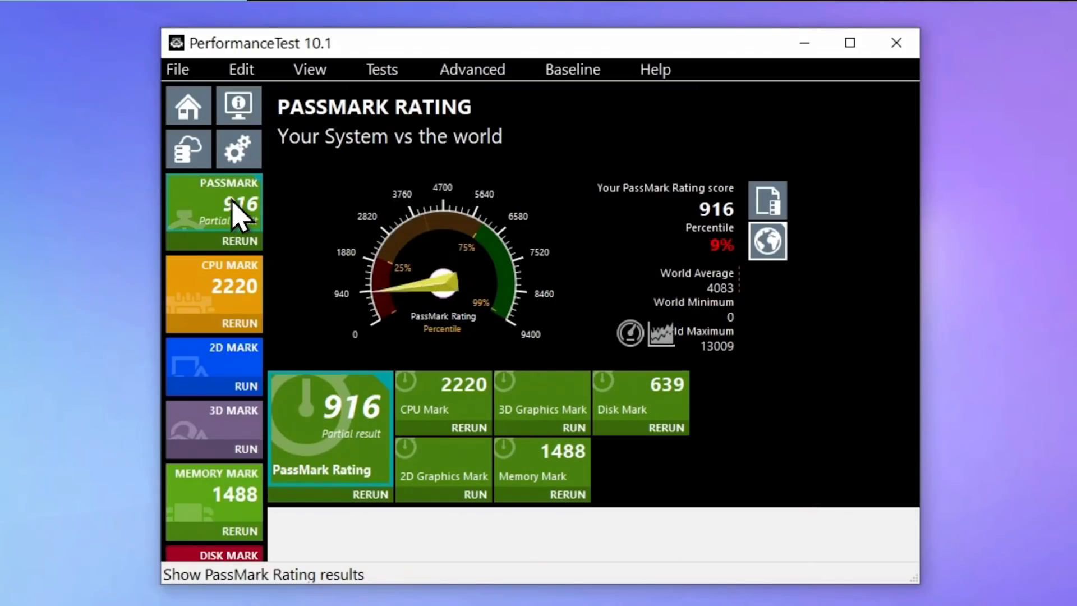
left_click(208, 297)
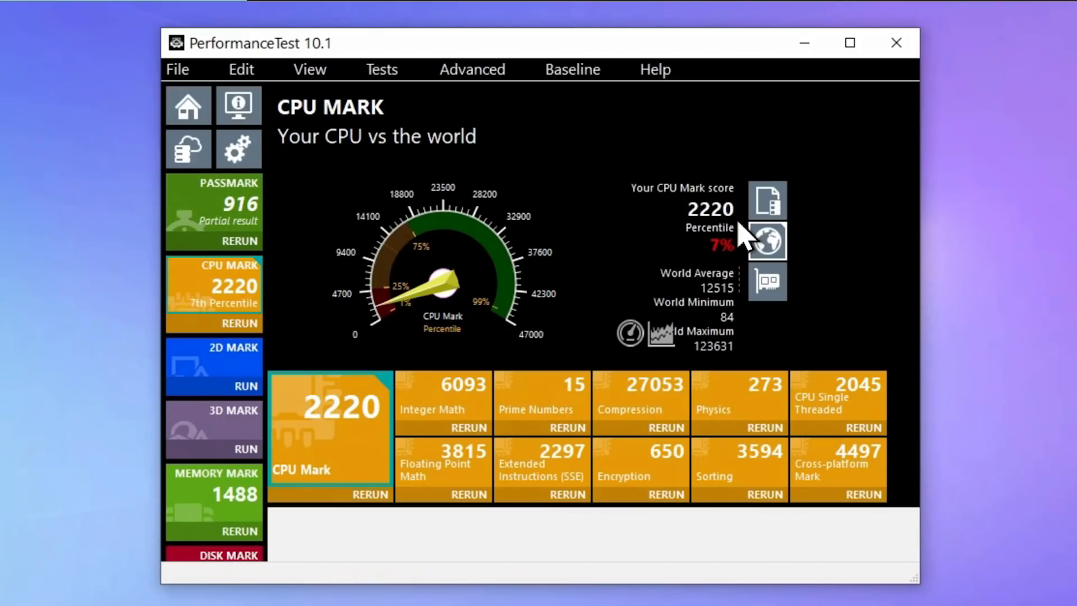
left_click(216, 357)
left_click(216, 437)
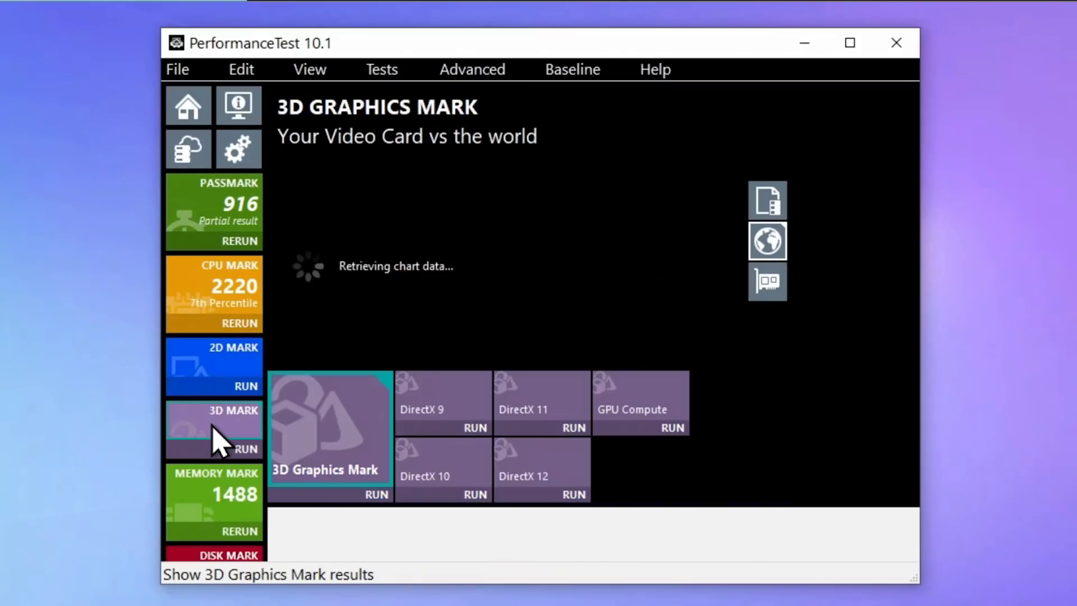
left_click(204, 499)
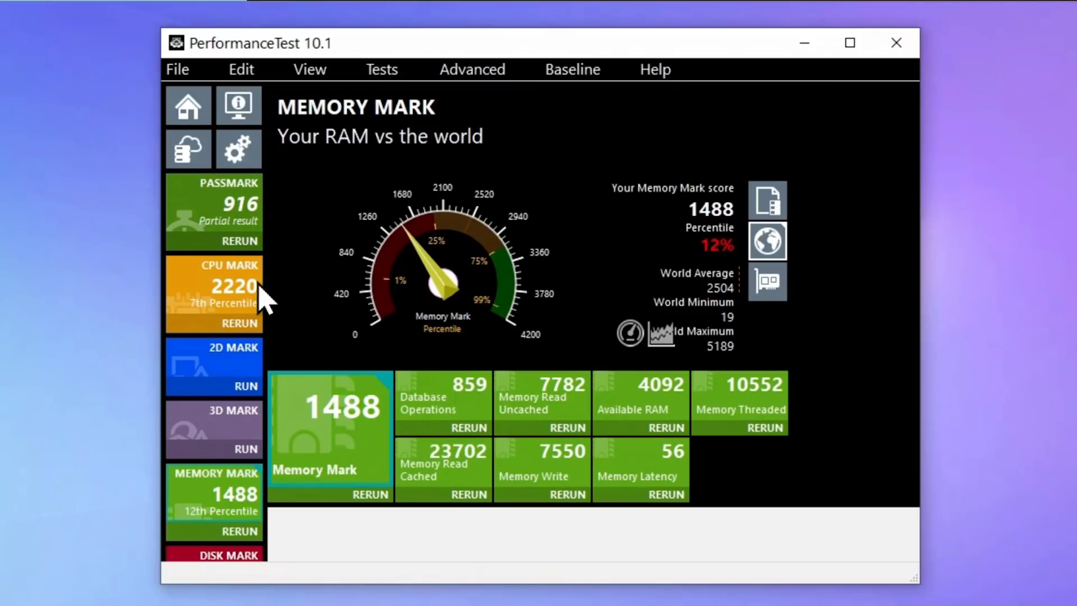
left_click(235, 555)
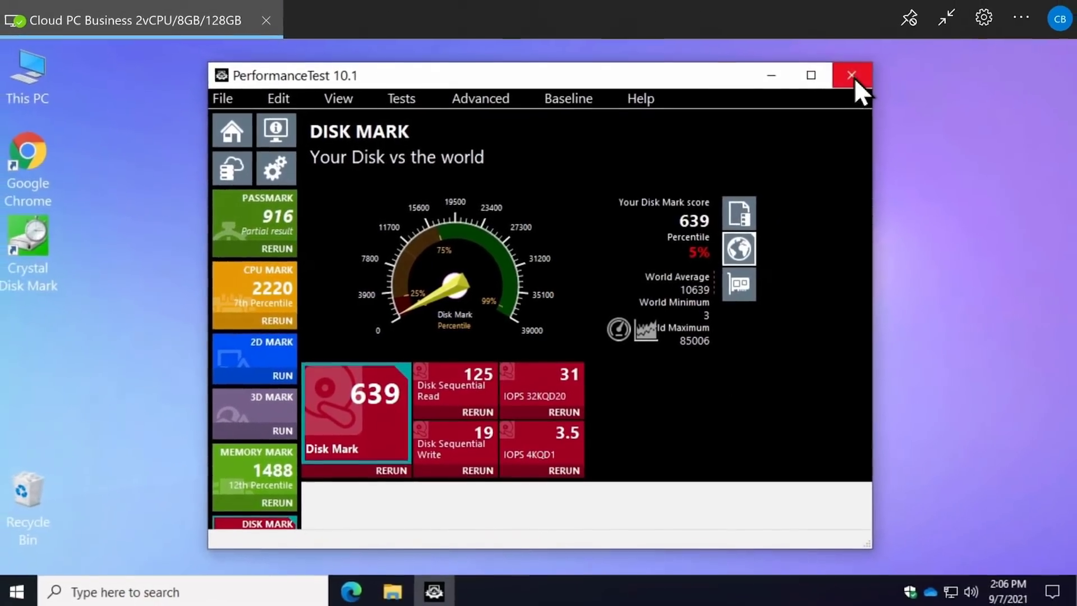
Close PerformanceTest and run all CrystalDiskMark tests on C: (127.83 MB/s read, 126.57 MB/s write), then close it
left_click(867, 63)
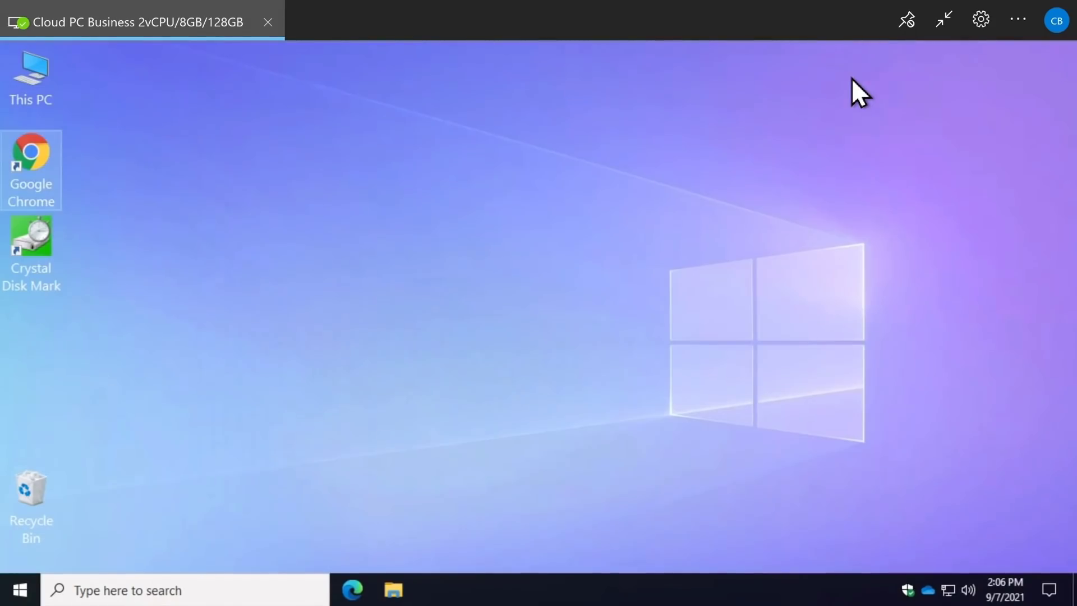
double_click(39, 239)
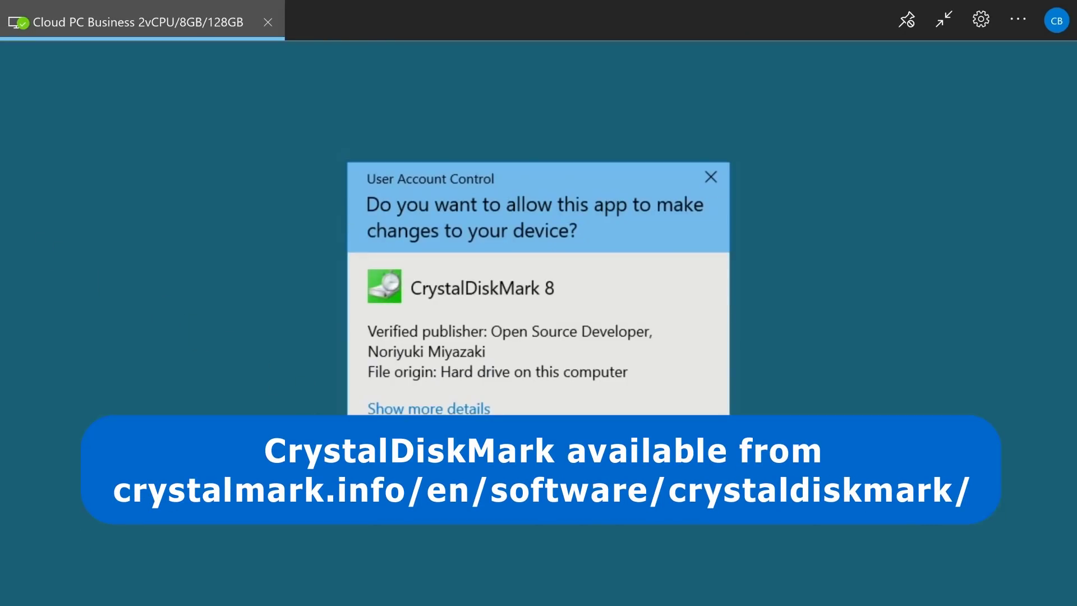
left_click(443, 451)
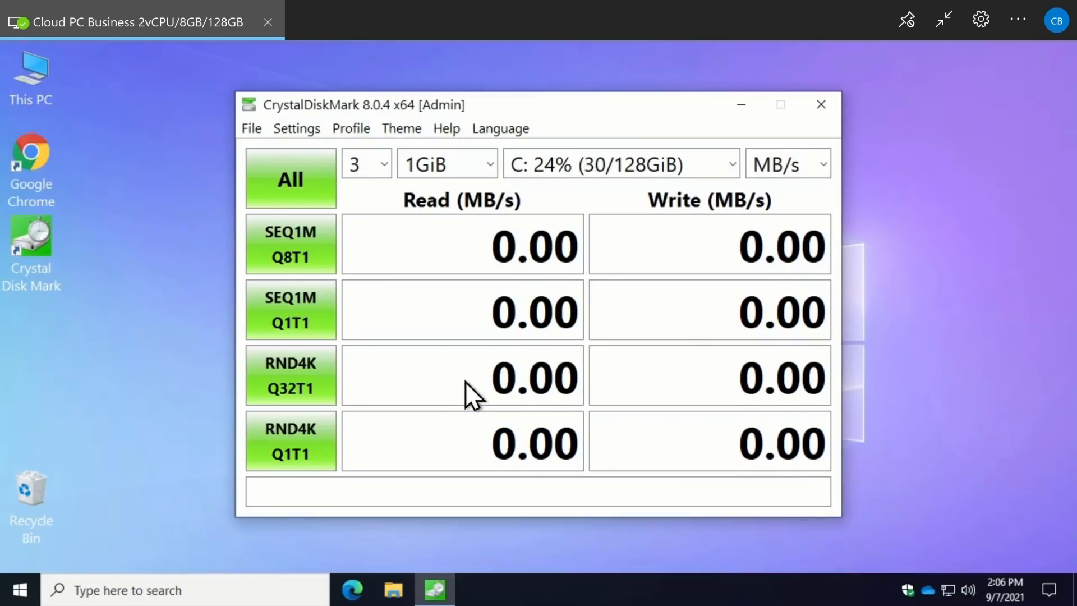
left_click(291, 185)
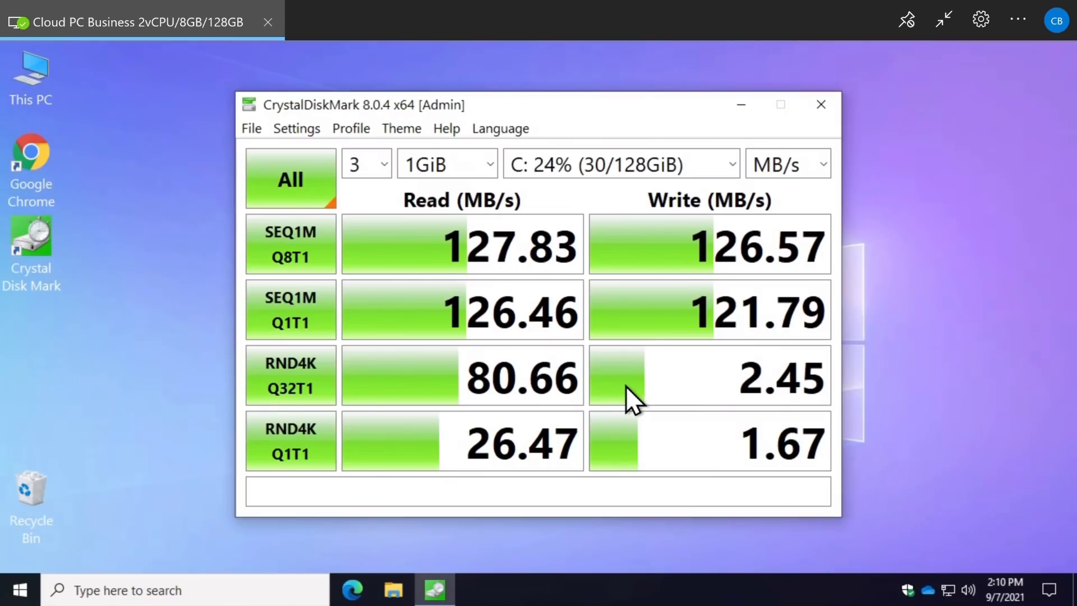
left_click(821, 105)
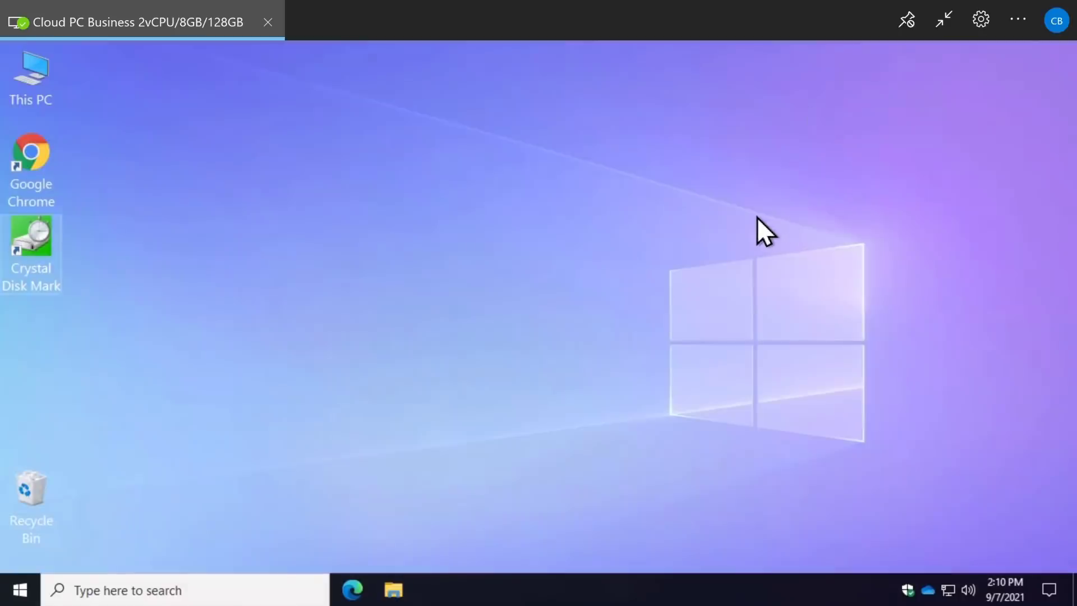
left_click(944, 25)
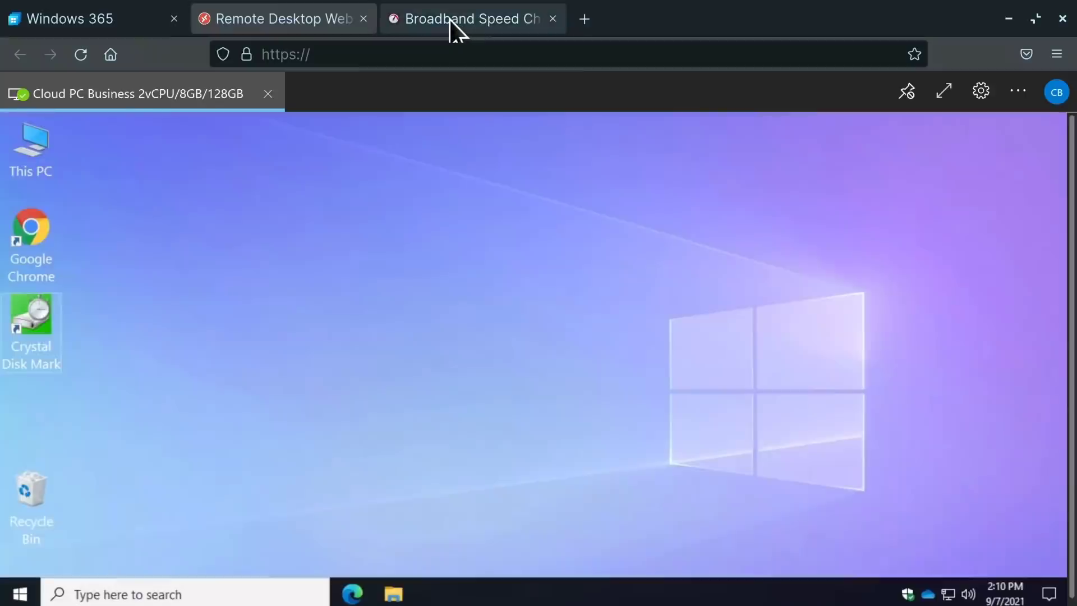
left_click(449, 19)
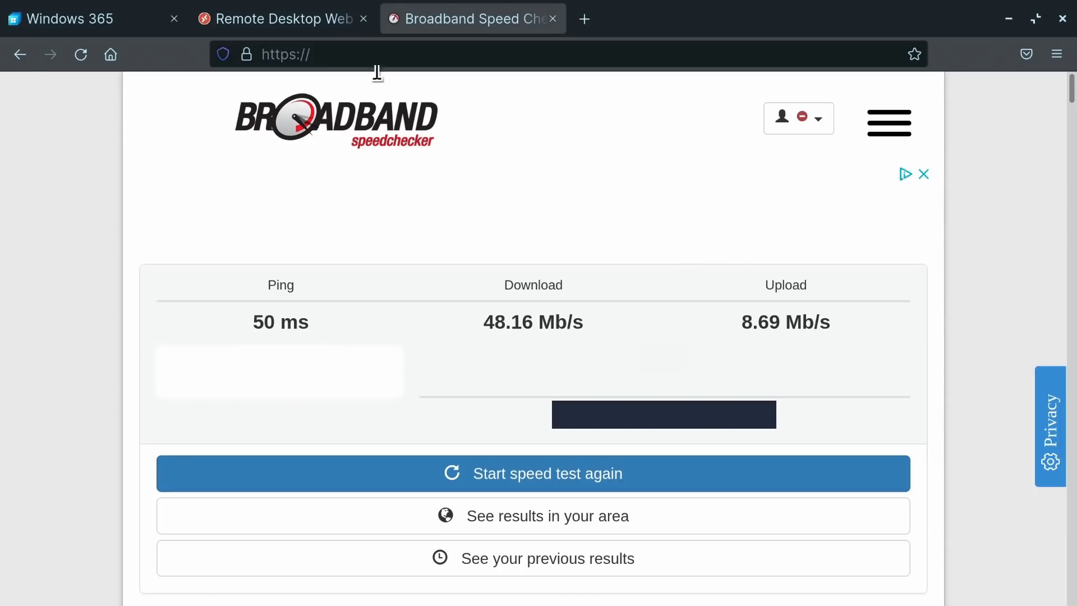
left_click(283, 11)
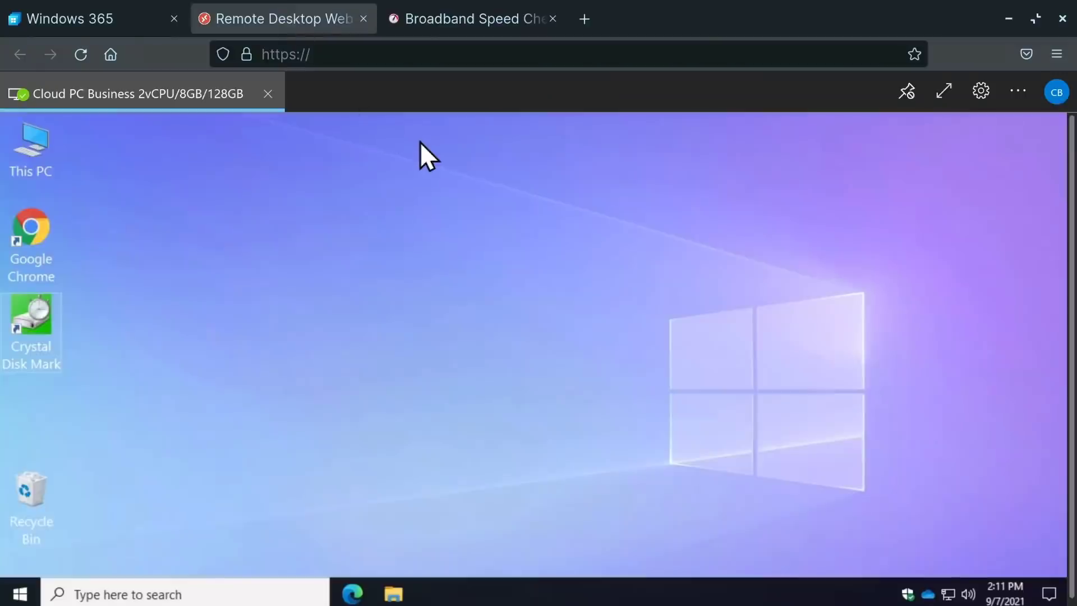
Make the Cloud PC session full screen and open the Quantum Computing page in Edge
left_click(943, 91)
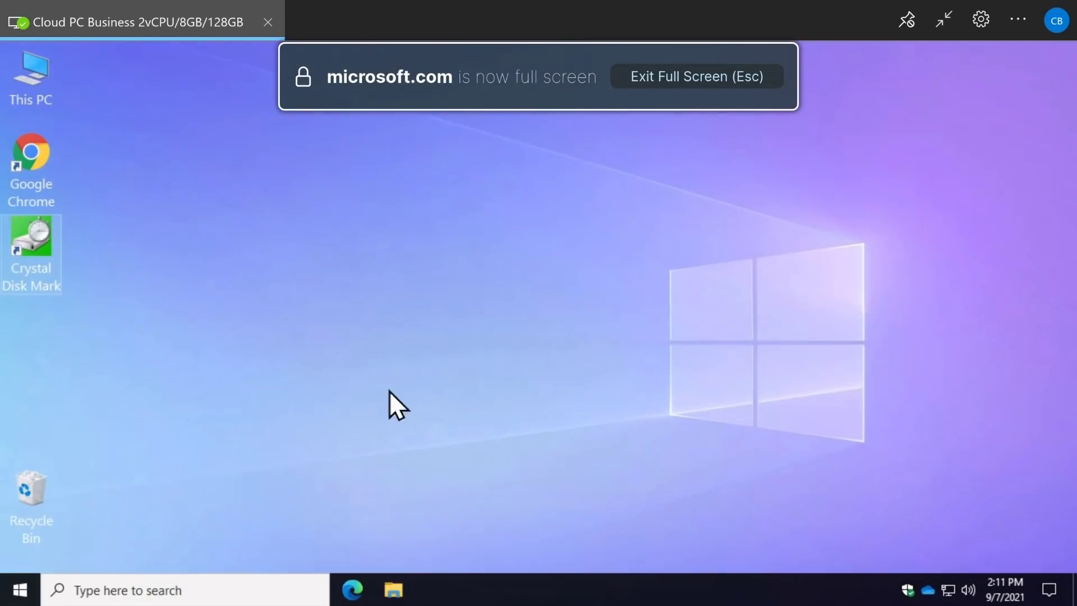
left_click(353, 589)
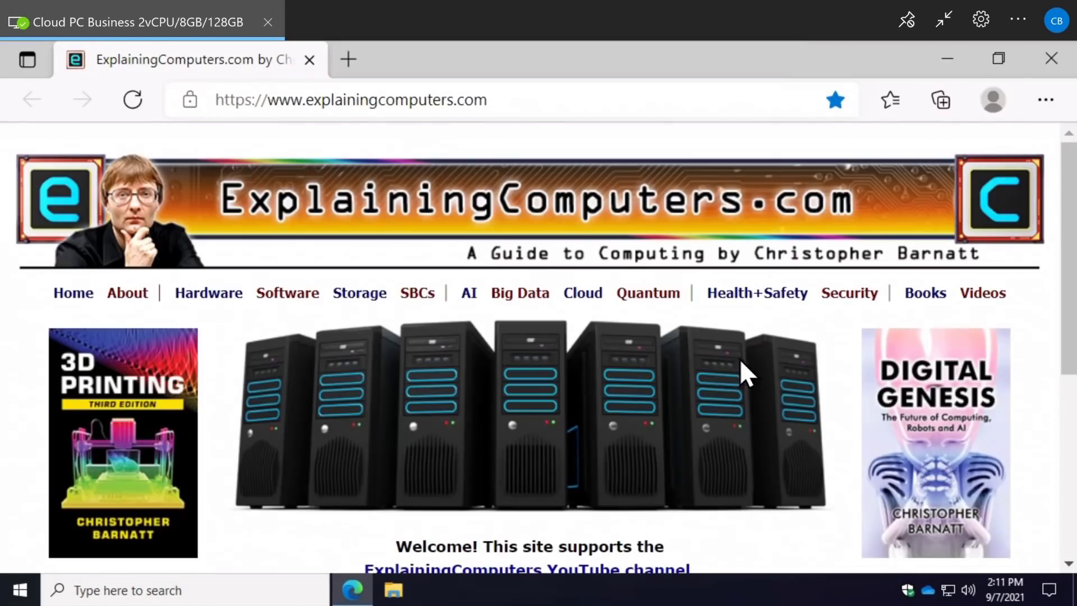
left_click(648, 297)
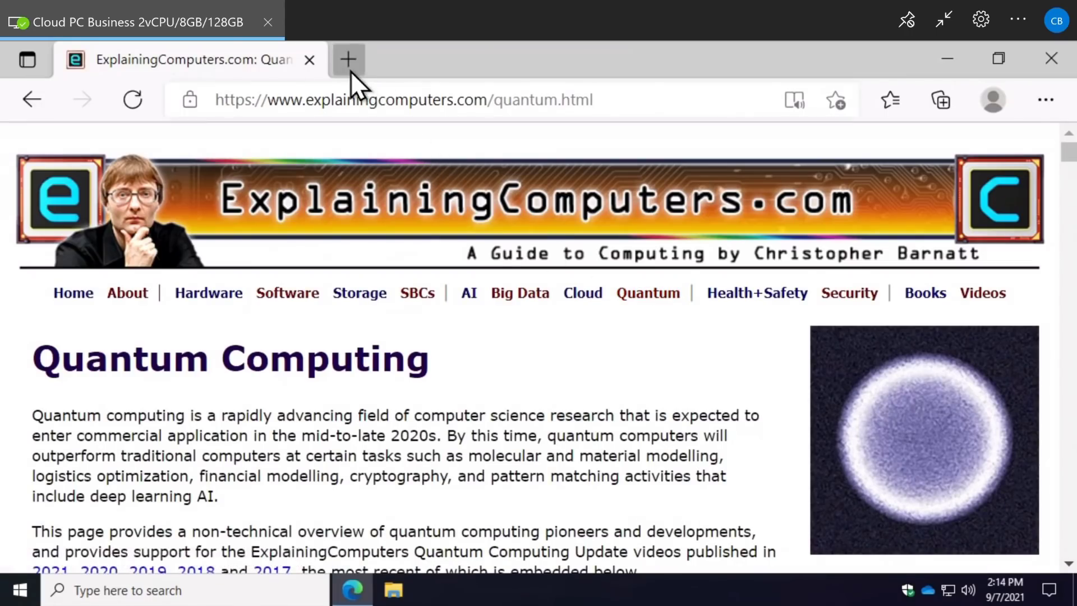
Load the Broadband Speed Checker favourite in a new tab and start the speed test
left_click(350, 71)
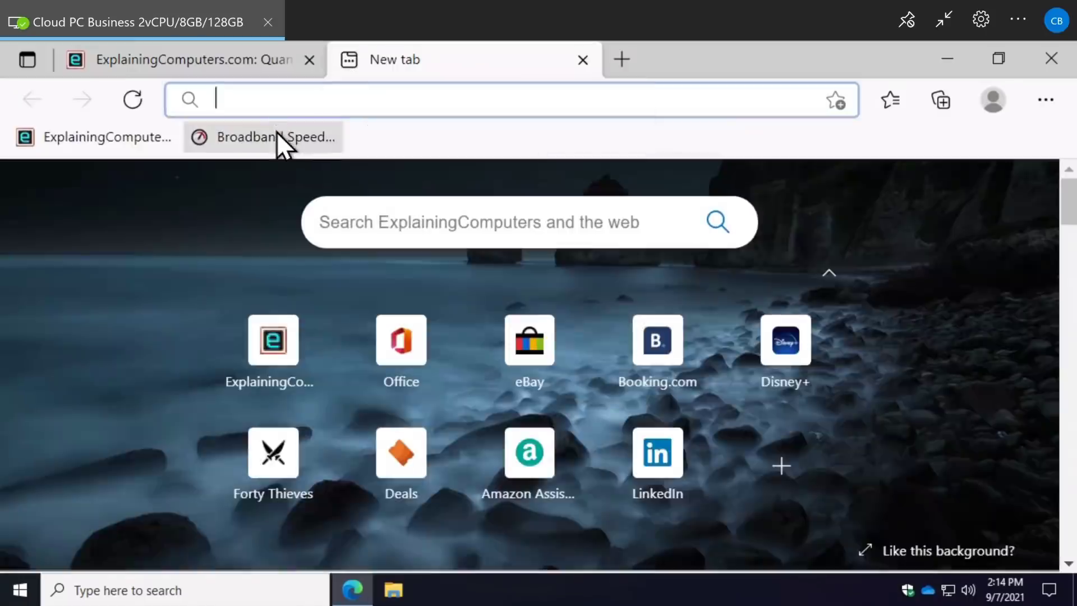
left_click(277, 135)
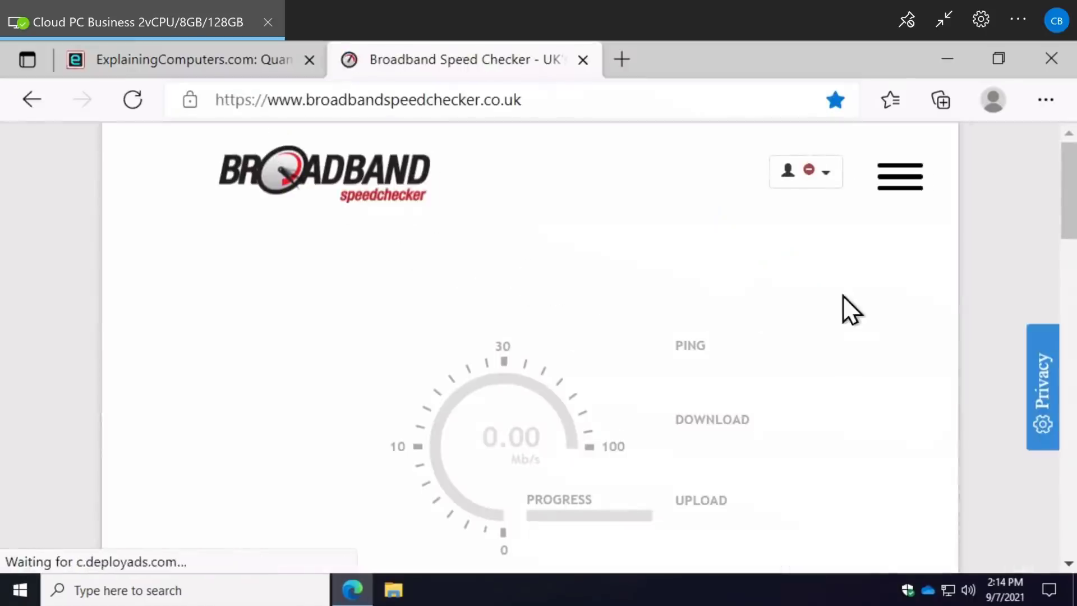
left_click_drag(1065, 212, 1062, 264)
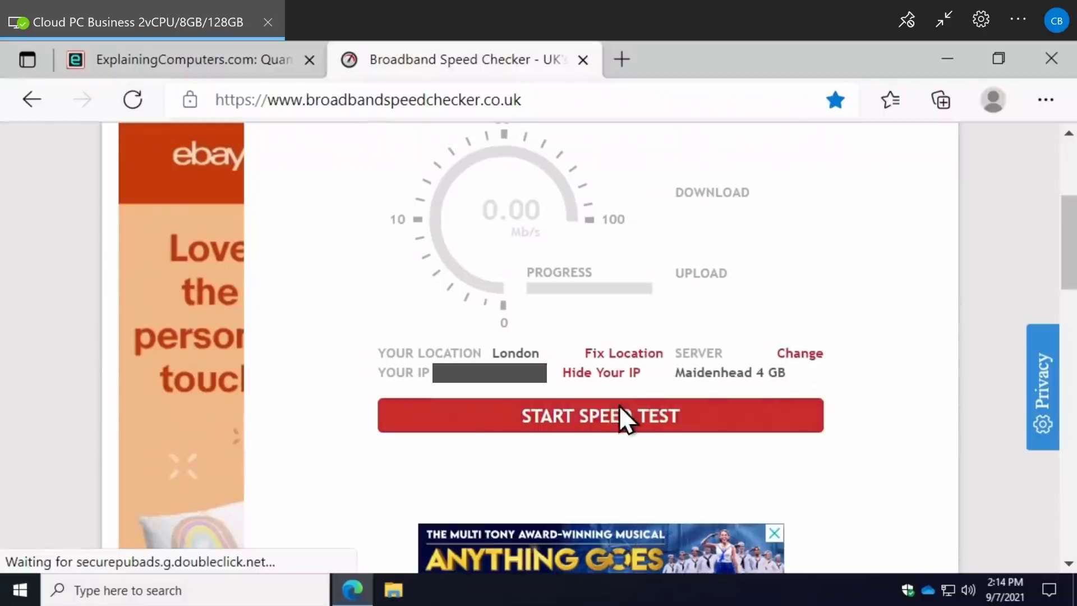
left_click(618, 405)
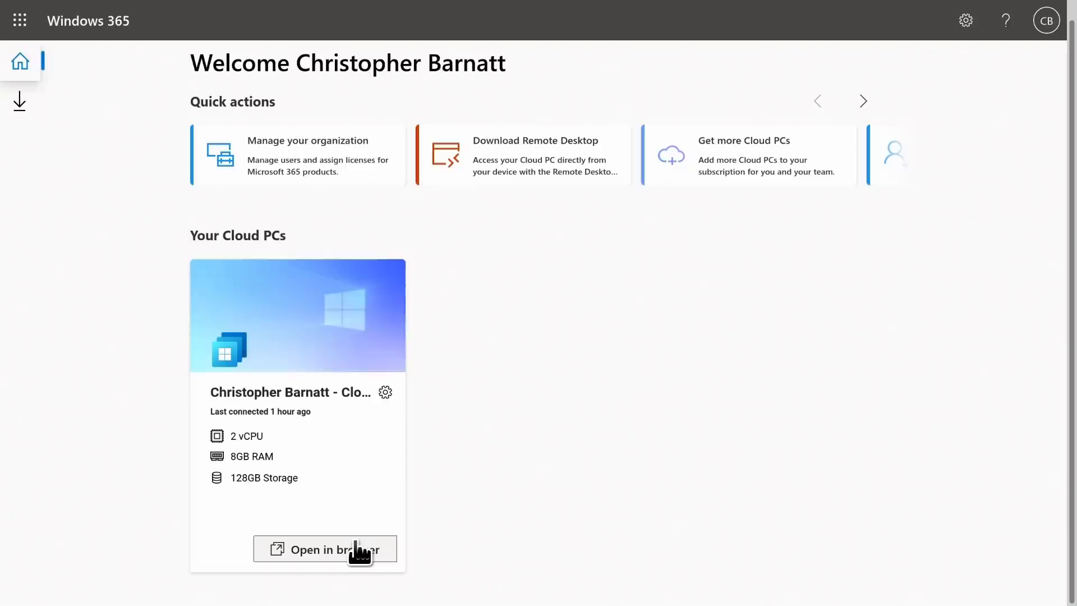
left_click(536, 162)
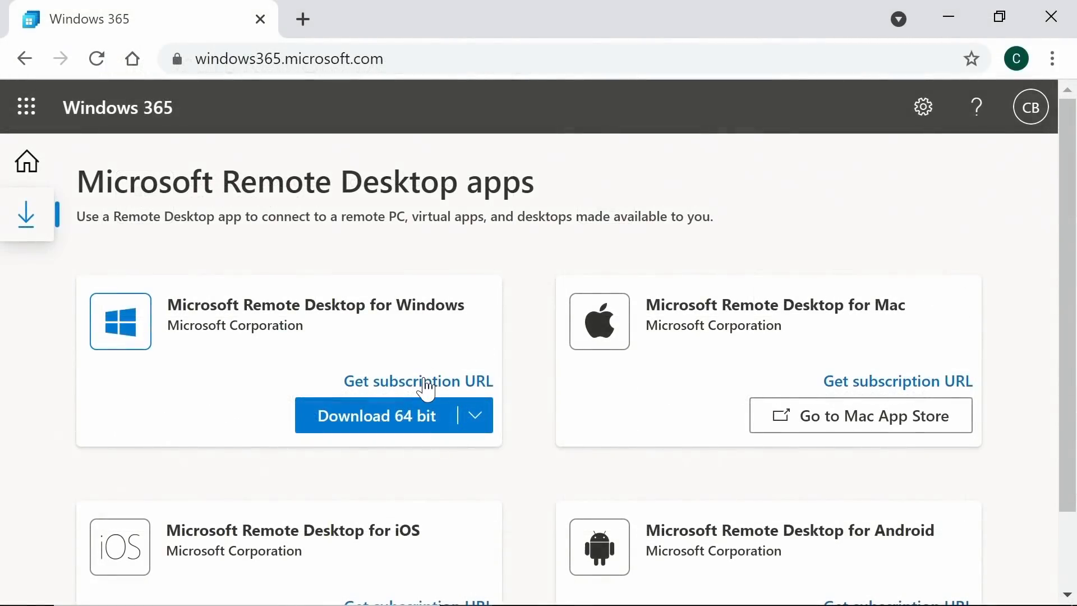
left_click(424, 383)
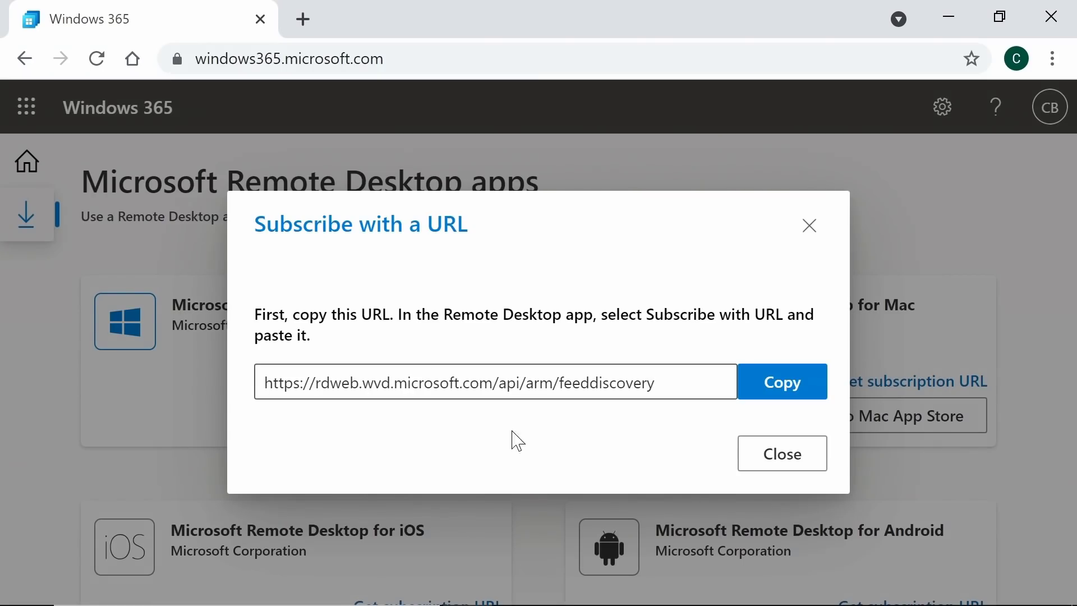
left_click(773, 382)
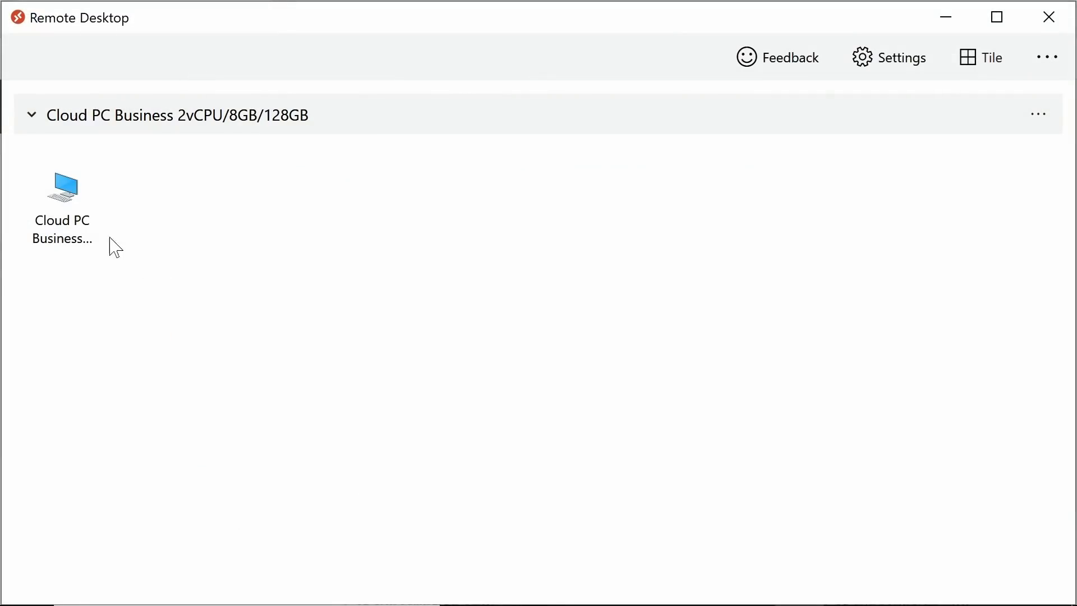
Connect to the Cloud PC tile with the saved credentials, then launch Solitaire's Klondike game from the app list
double_click(107, 238)
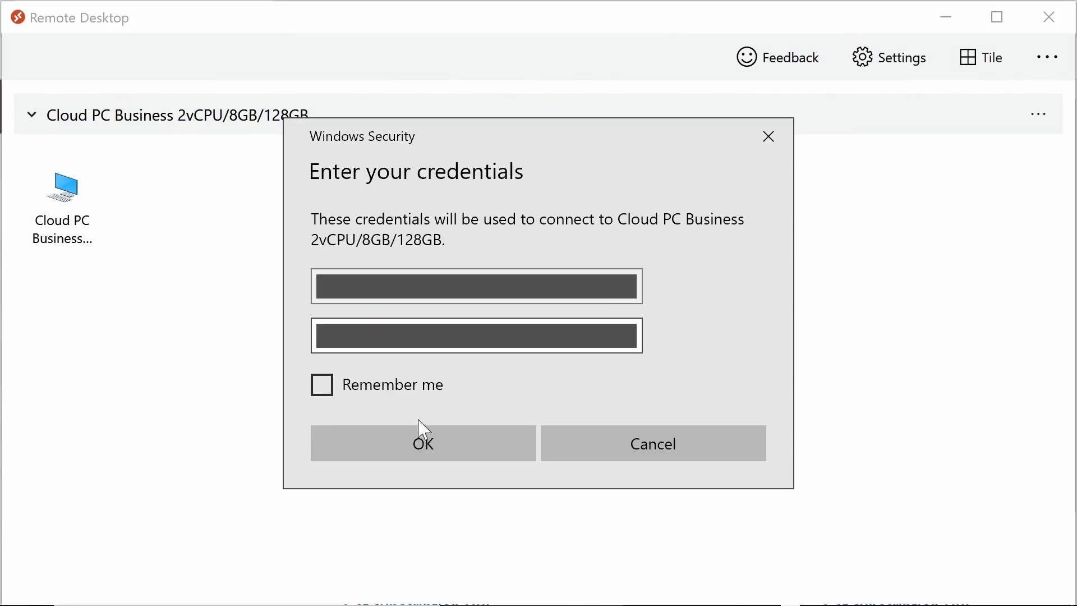
left_click(443, 450)
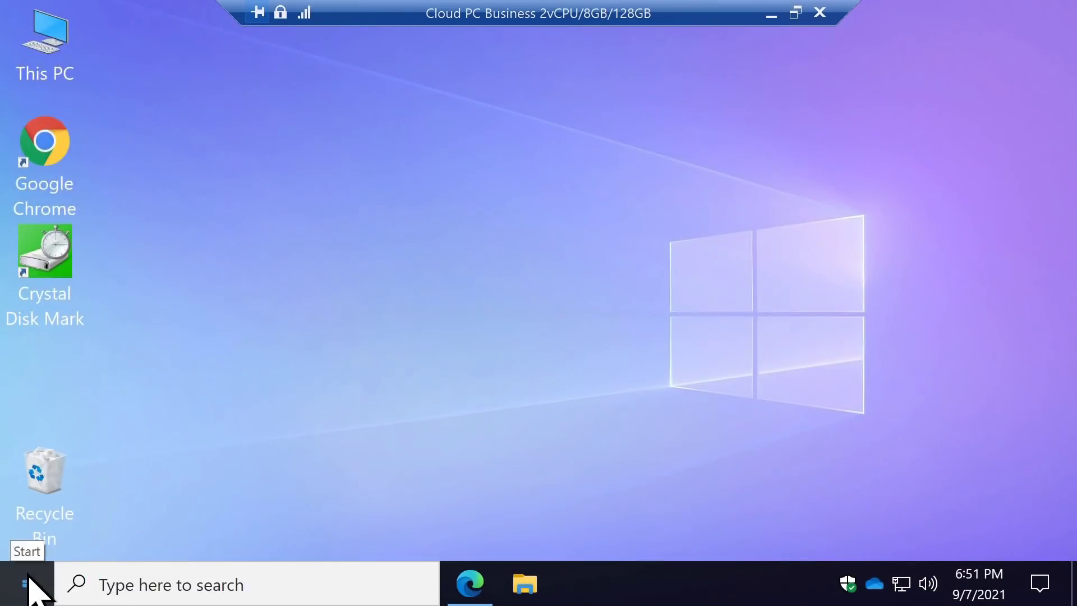
left_click(28, 589)
left_click_drag(347, 112, 331, 228)
left_click(250, 324)
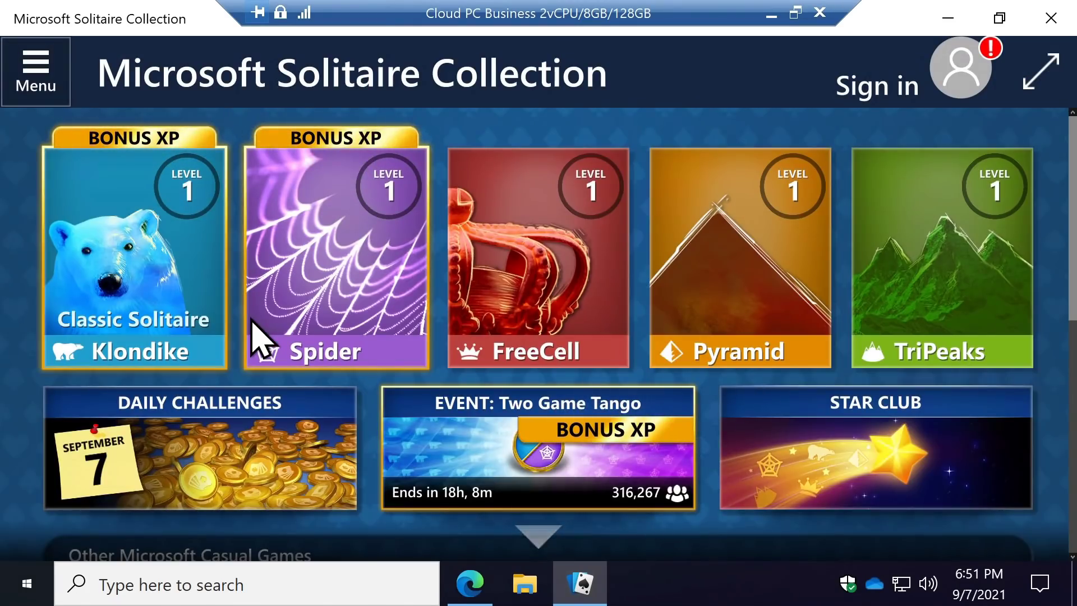
left_click(135, 293)
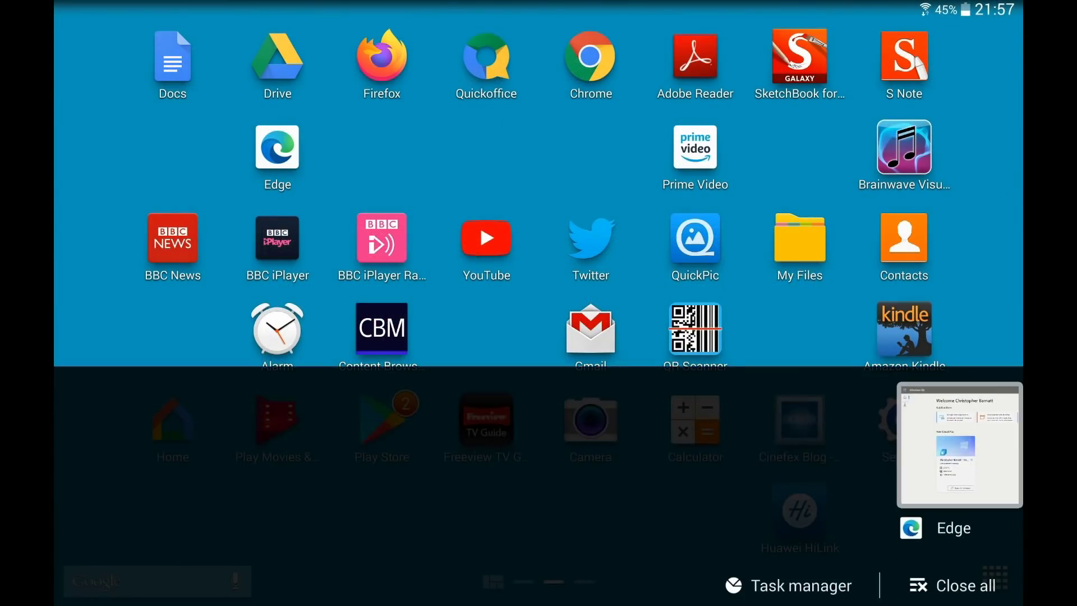
Switch to Edge, open the Cloud PC in the browser, and enter the sign-in credentials
left_click(953, 438)
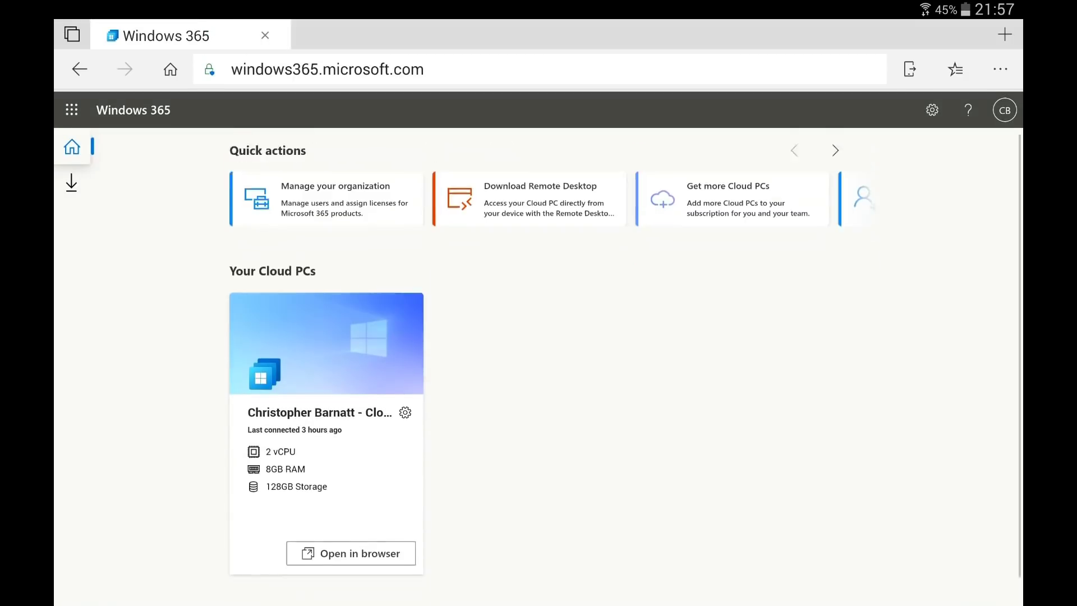
left_click(351, 527)
left_click(529, 207)
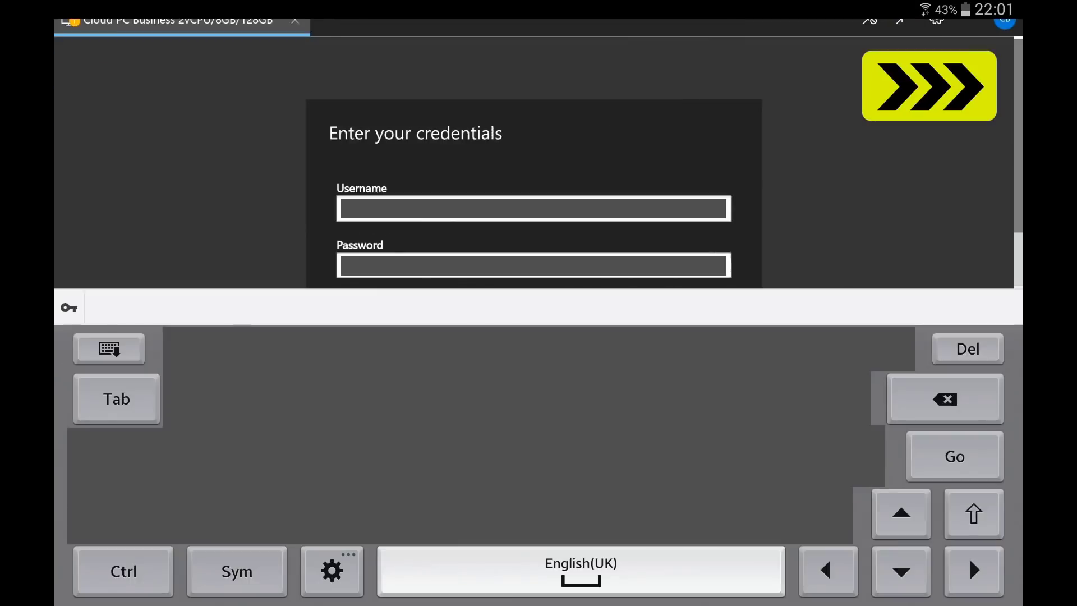
left_click(109, 348)
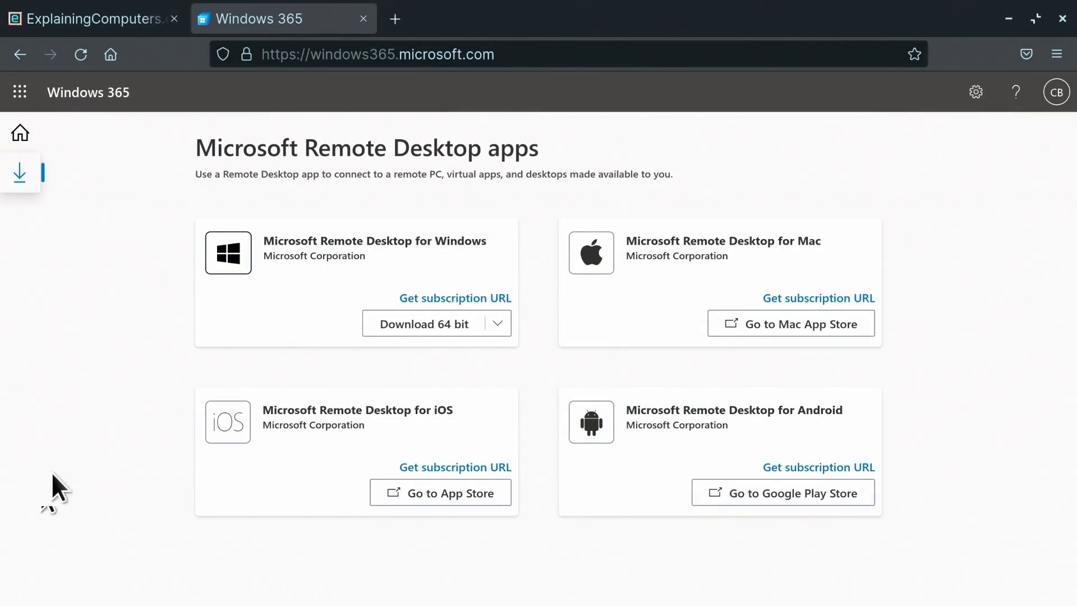
Launch Remmina Remote Desktop Client from the Zorin menu's Internet category
left_click(32, 589)
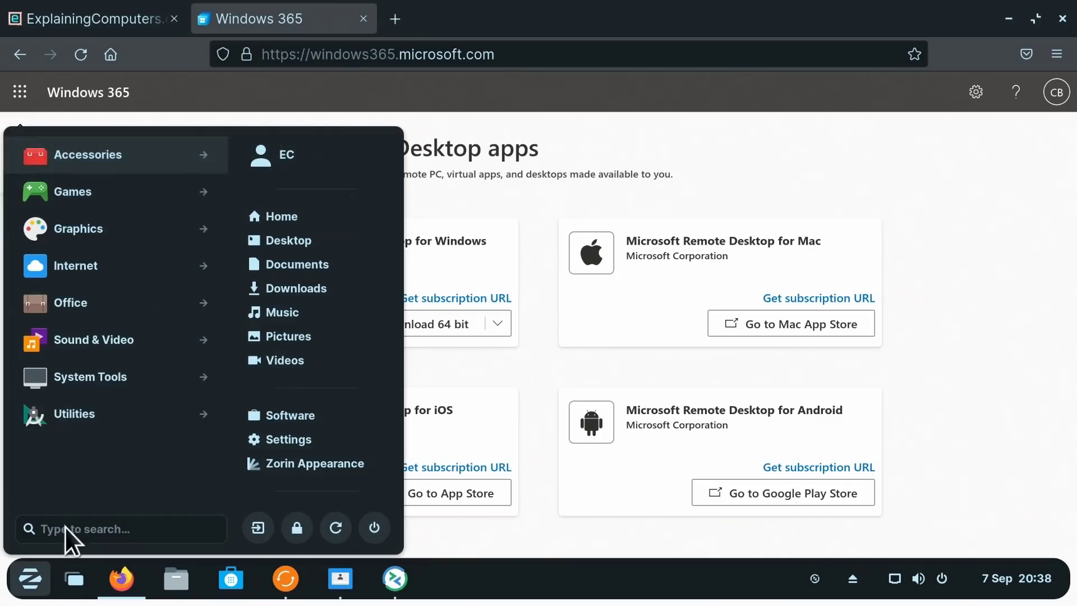
left_click(96, 268)
left_click(97, 196)
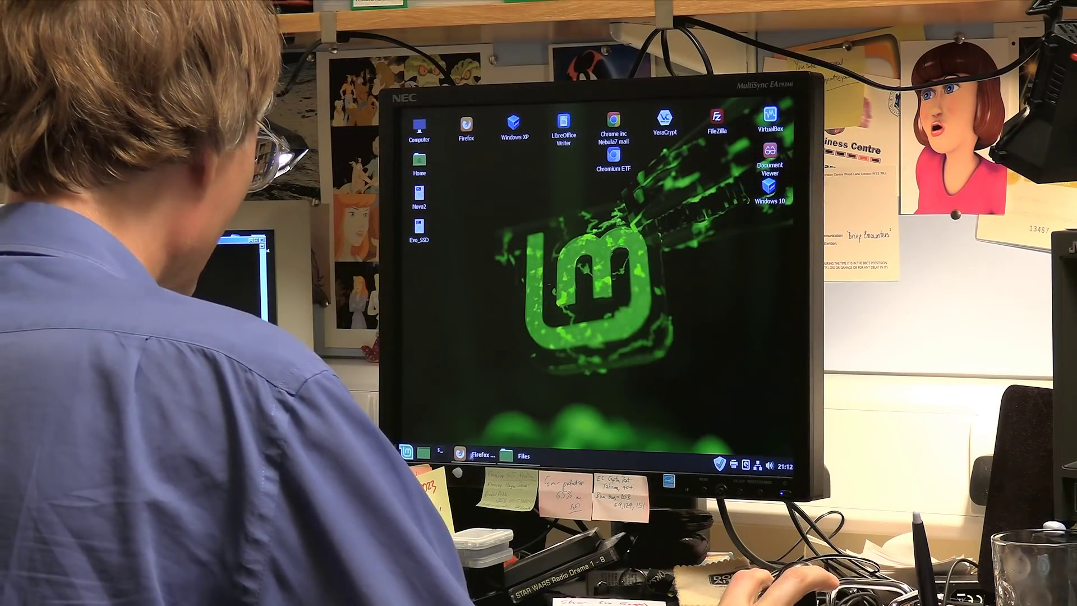
Bring Firefox back and show the Remote Desktop Web Client session full screen
left_click(470, 455)
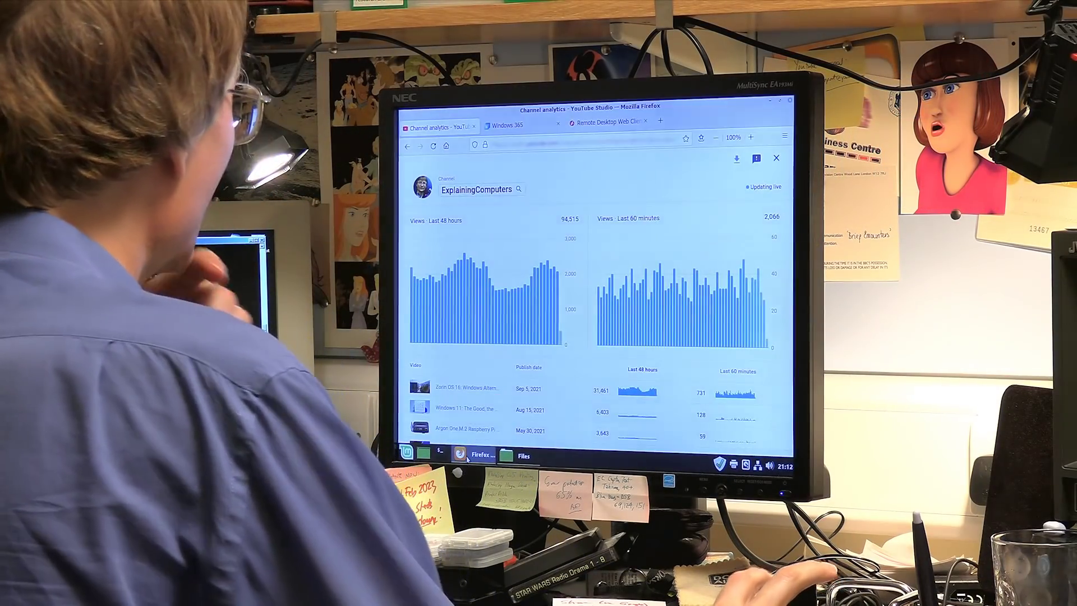
left_click(582, 130)
left_click(728, 157)
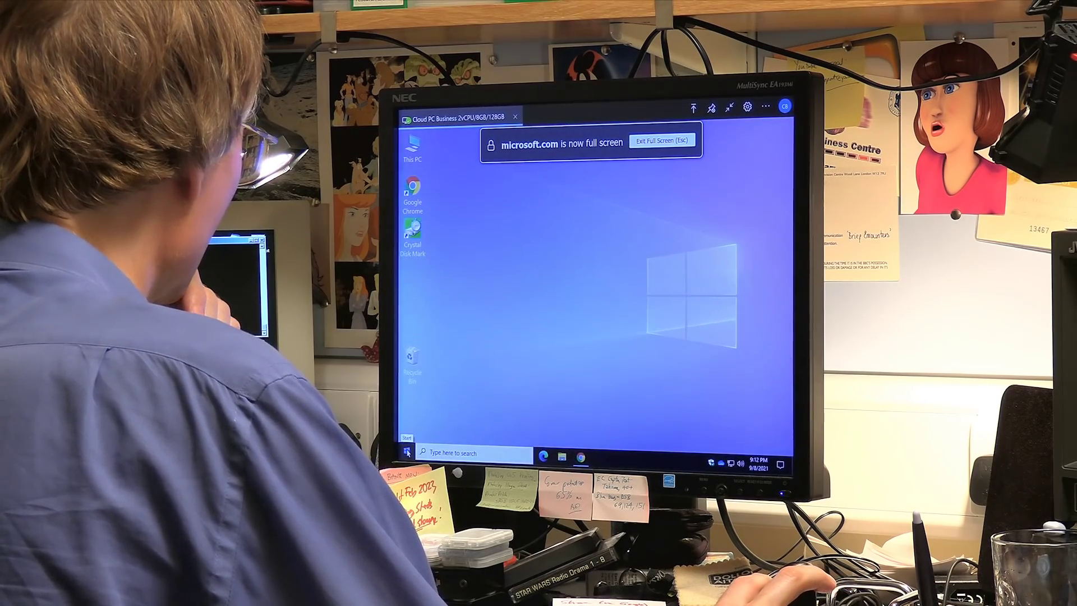
Open Windows Settings on the Cloud PC and scroll through its options
left_click(407, 451)
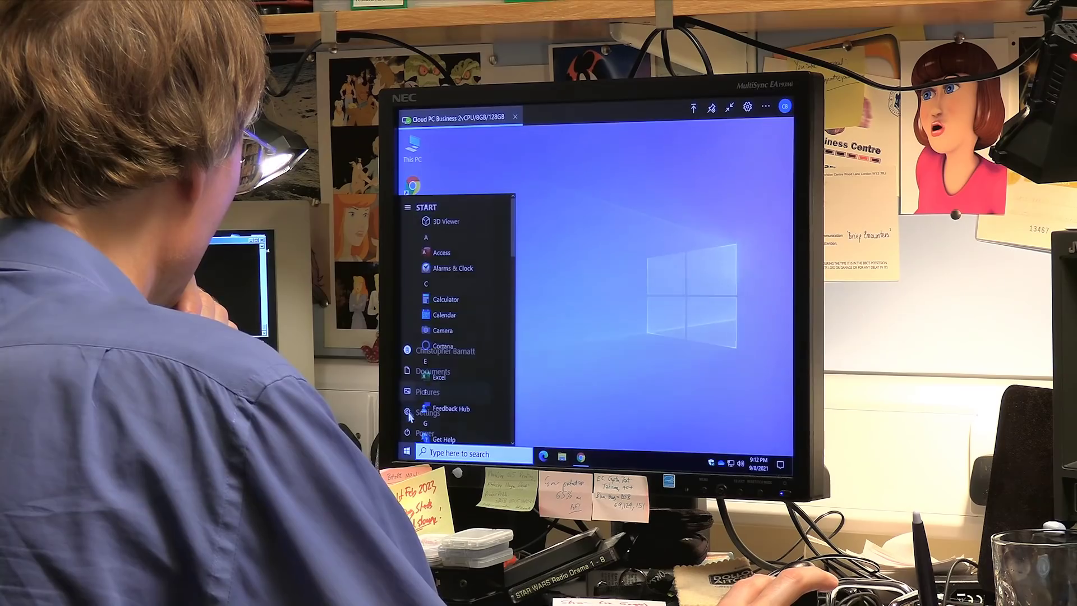
left_click(426, 412)
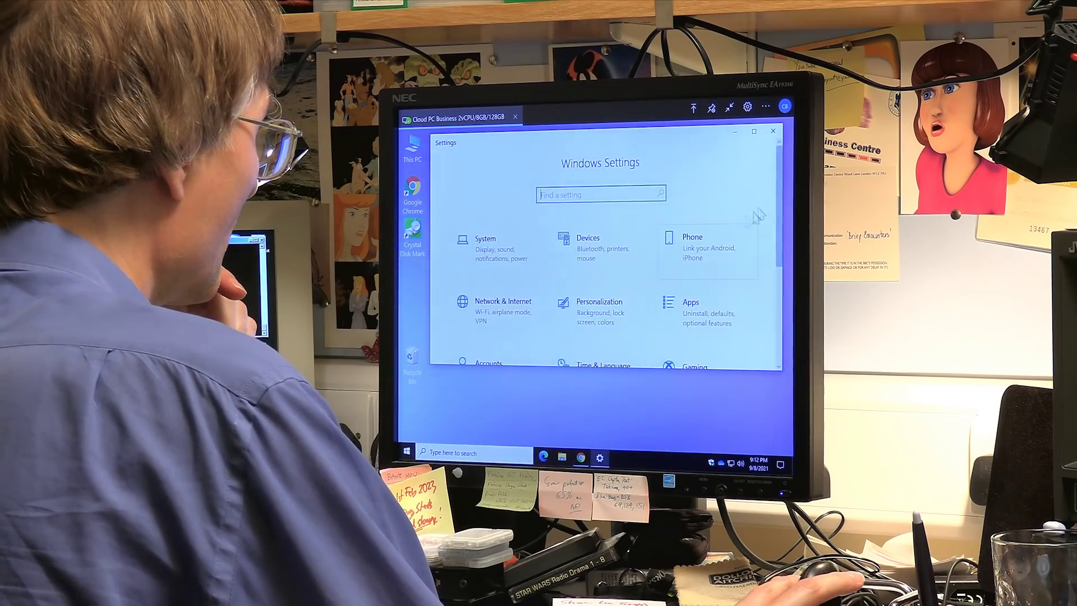
scroll(701, 331, "down", 2)
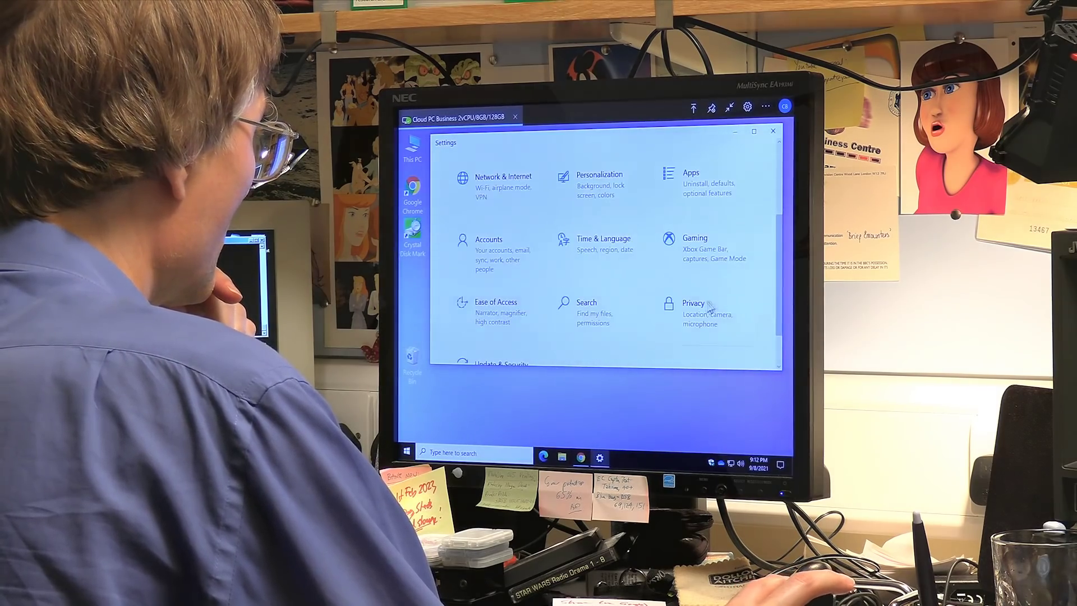